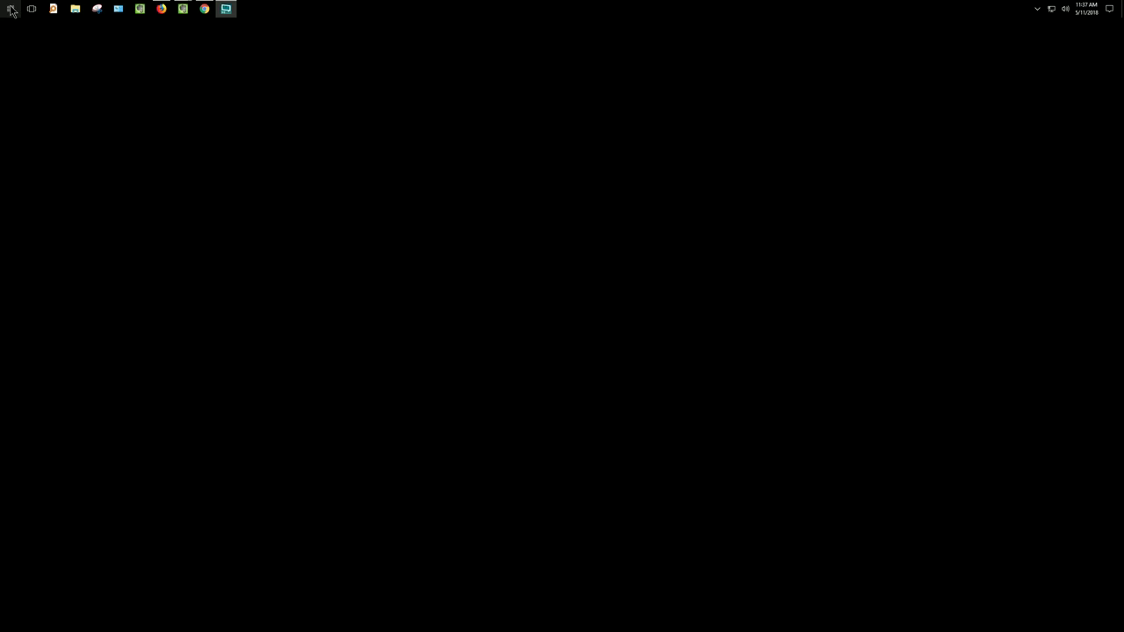
- Open EPSON Scan and switch the scanning mode to Home Mode
left_click(10, 8)
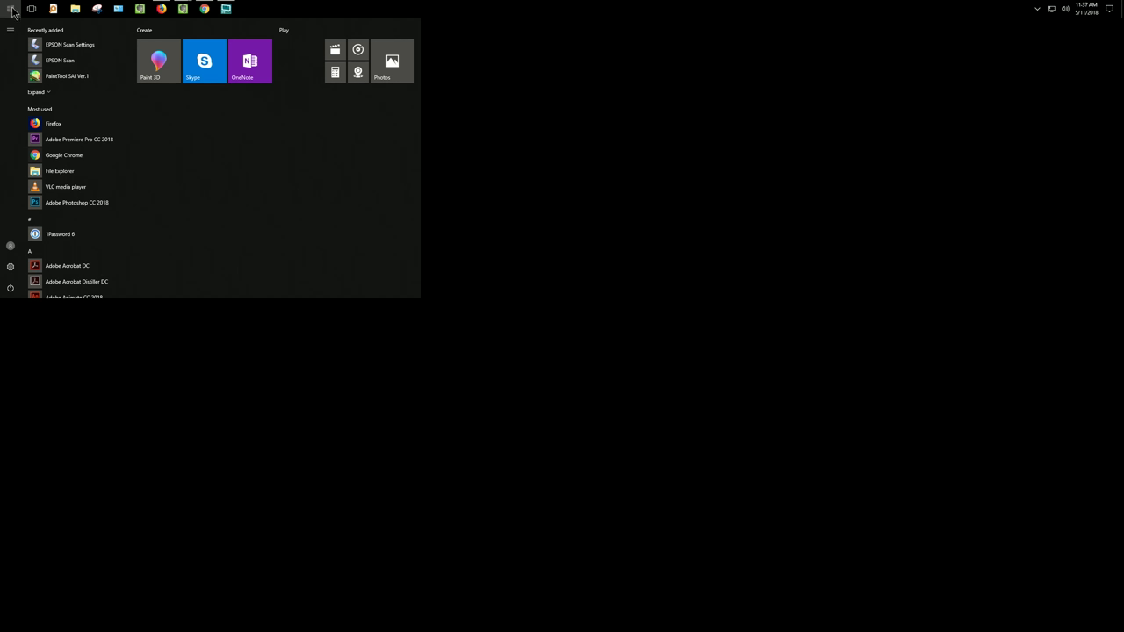
left_click(56, 61)
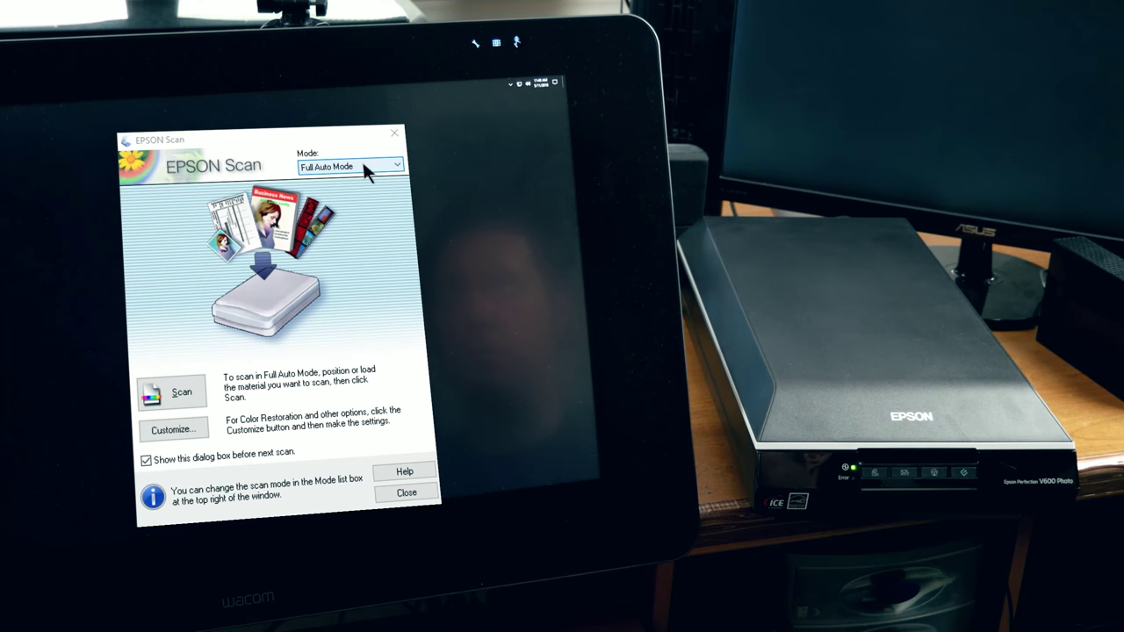
left_click(363, 164)
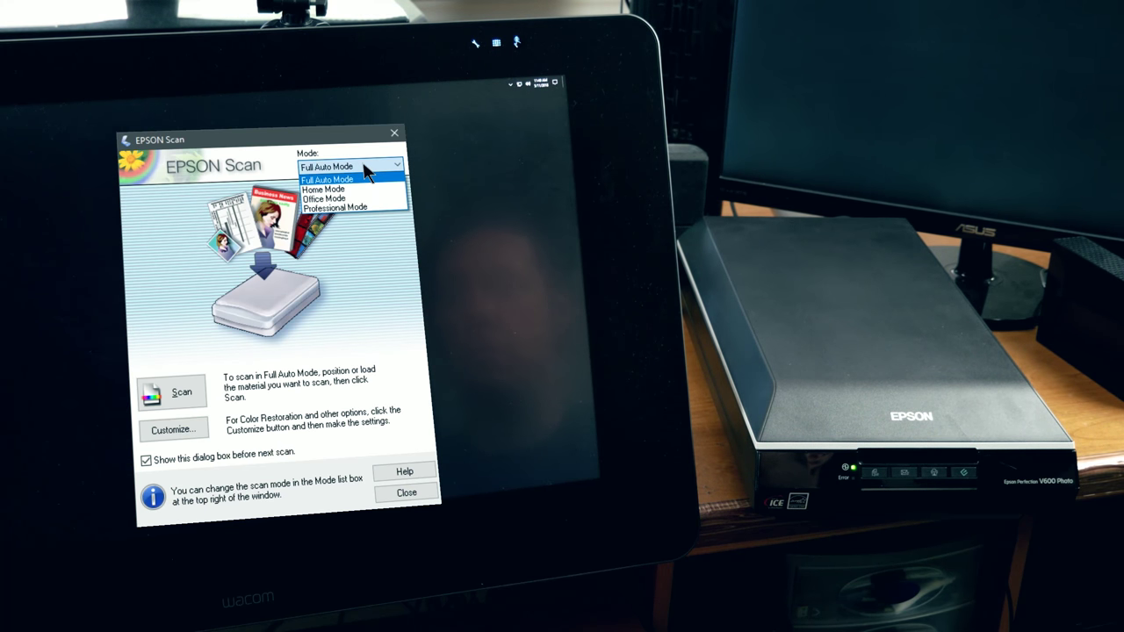
left_click(366, 188)
left_click(369, 166)
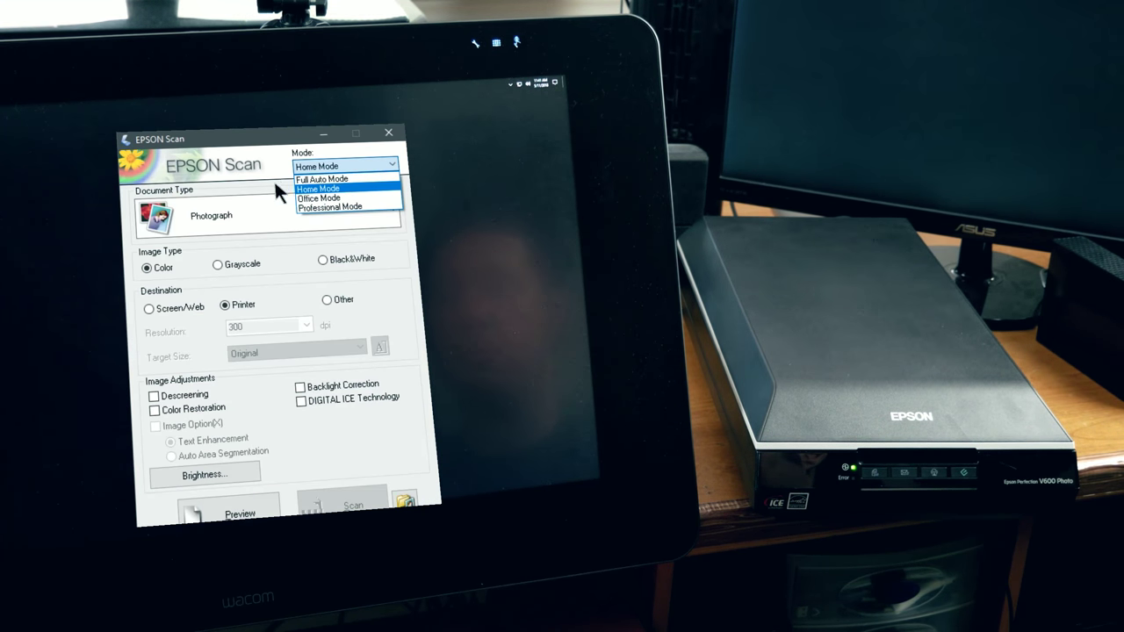
left_click(269, 181)
- Set the document type to Illustration and the image type to Grayscale
left_click(281, 213)
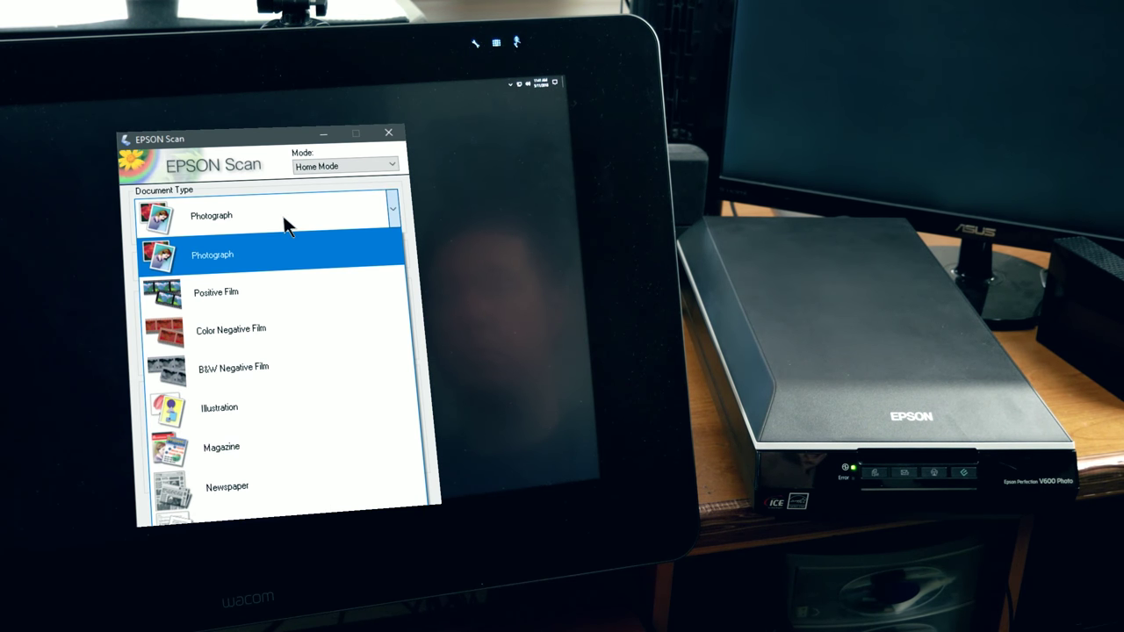
left_click(283, 408)
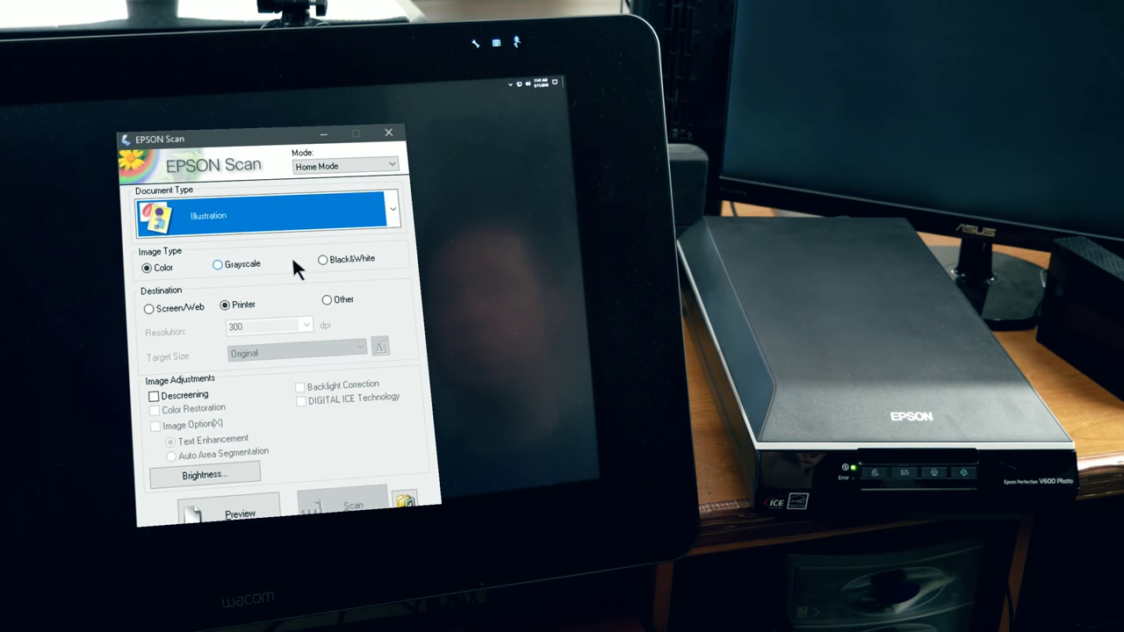
left_click(217, 265)
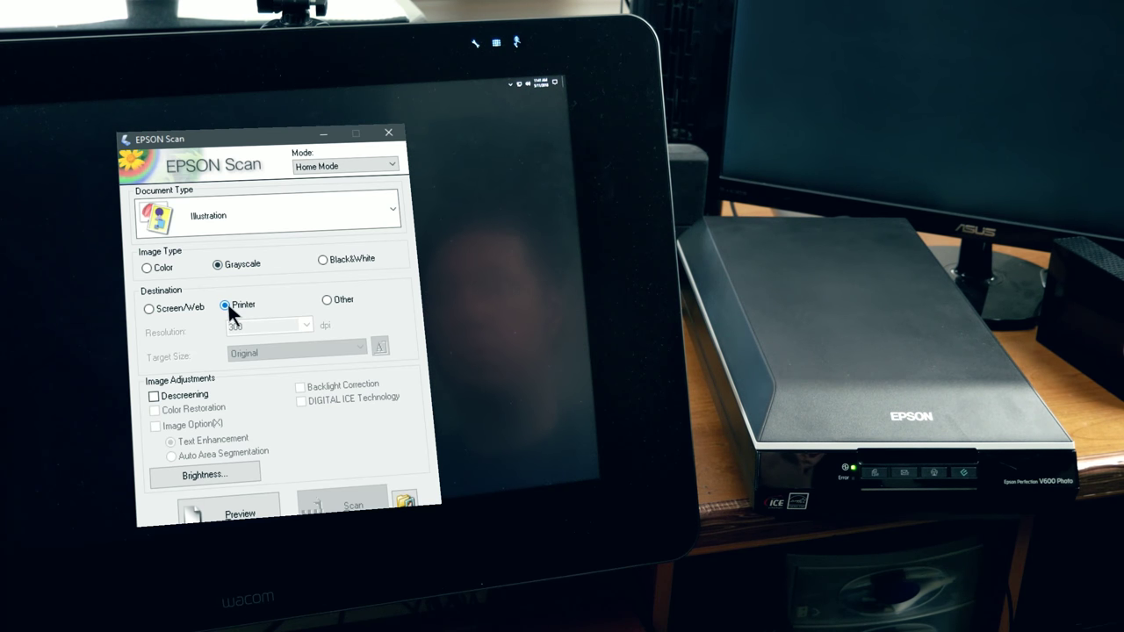
- Set the scan destination to Other with a resolution of 1600 dpi
left_click(327, 300)
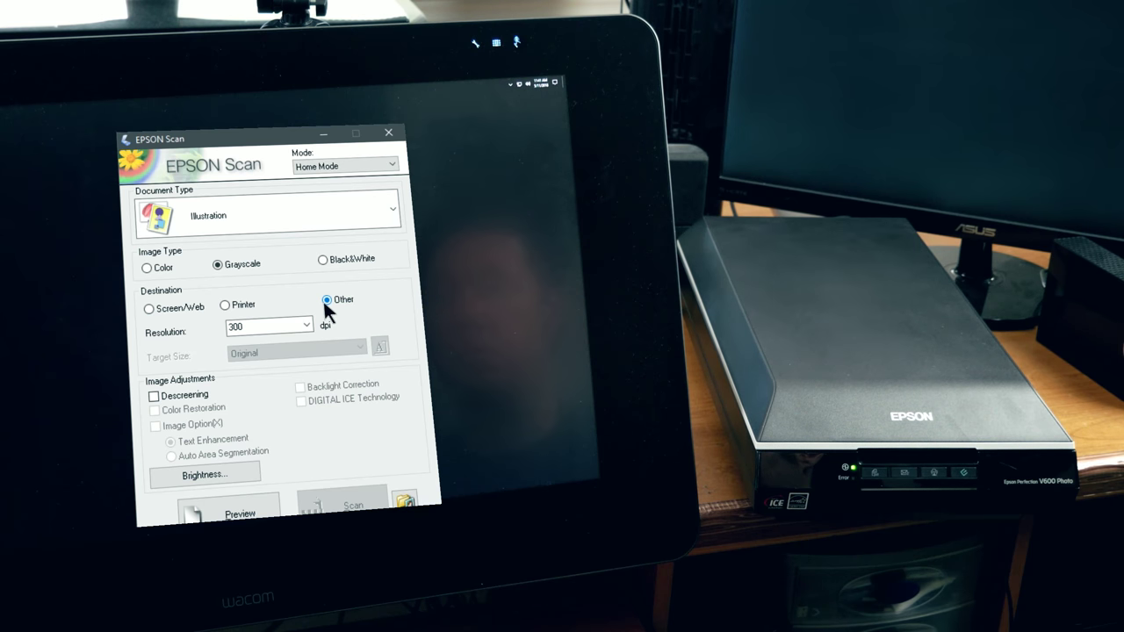
left_click(306, 325)
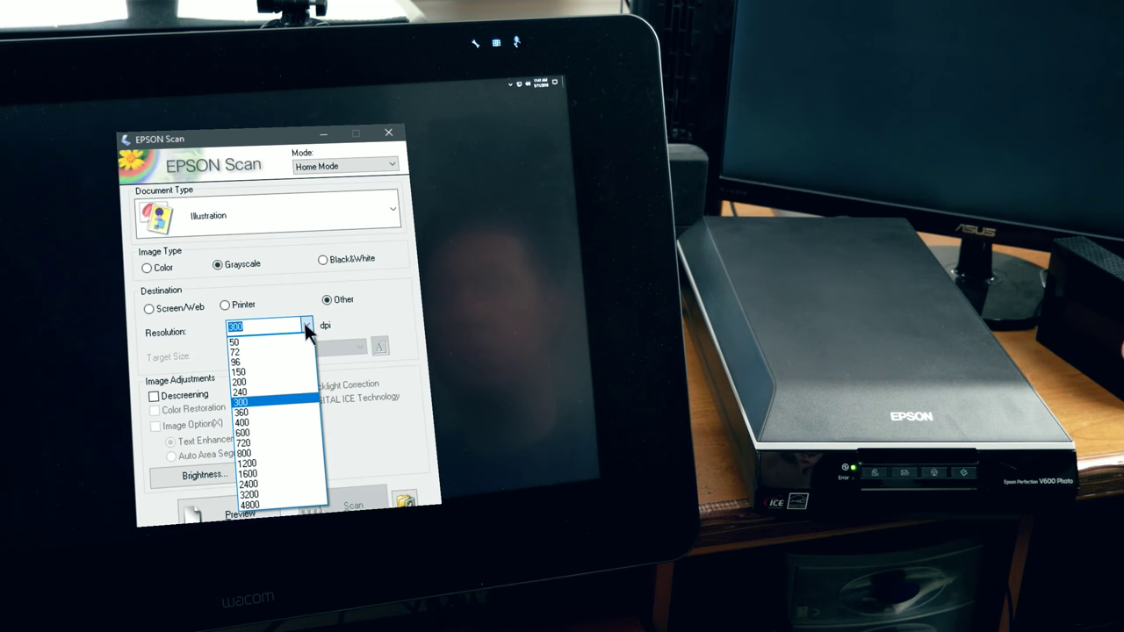
left_click(279, 478)
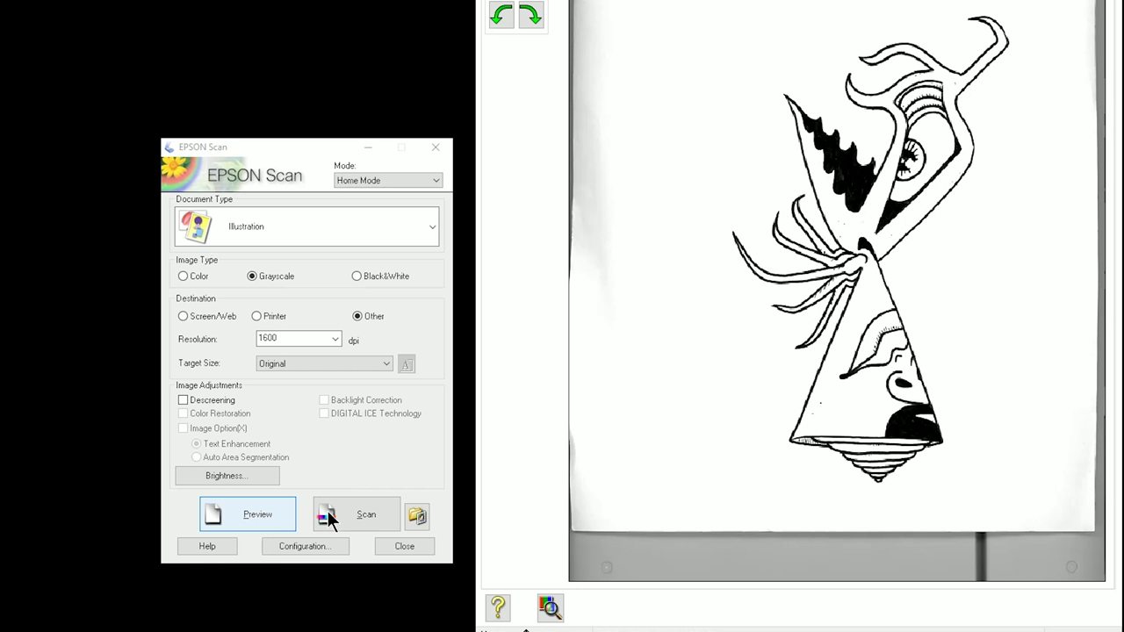
- Preview the drawing on the scanner and keep the target size at Original
left_click(244, 515)
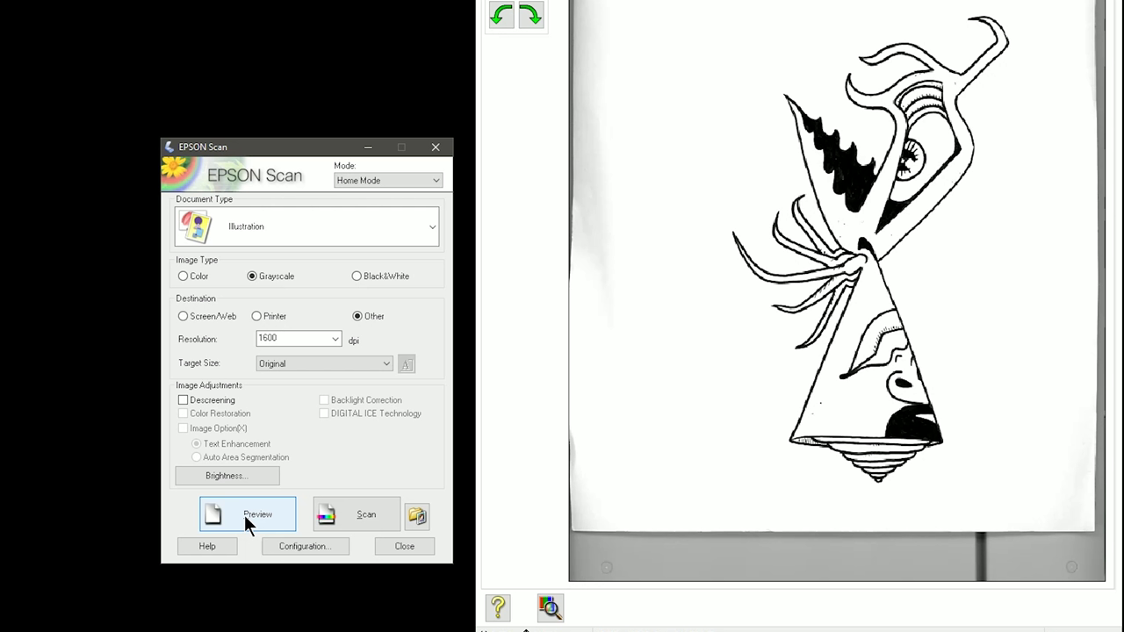
left_click(334, 365)
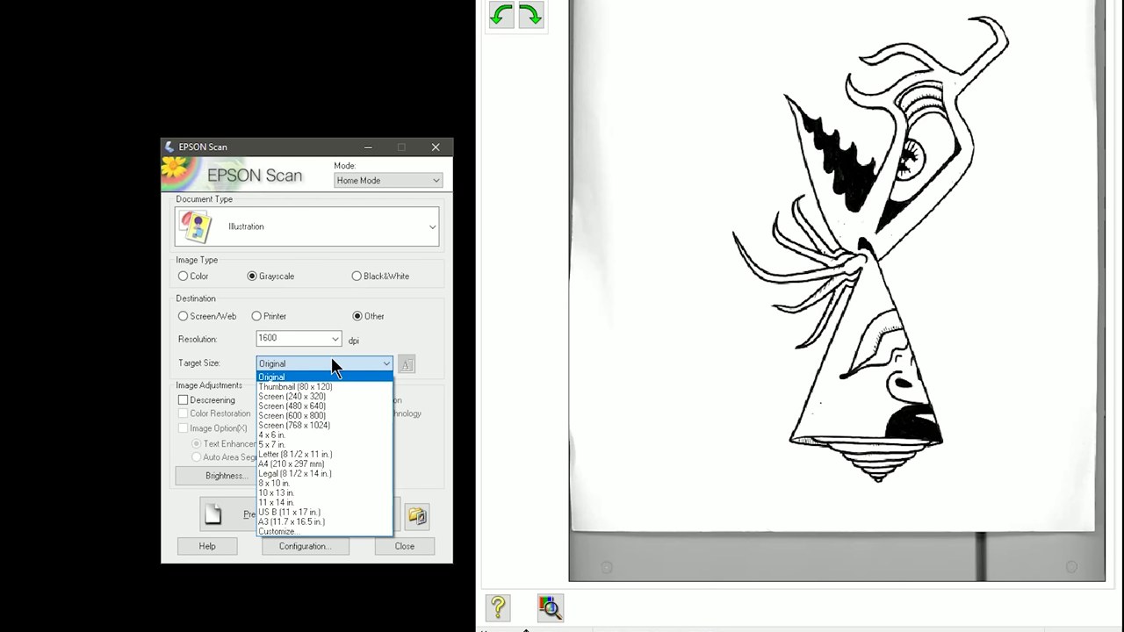
left_click(399, 399)
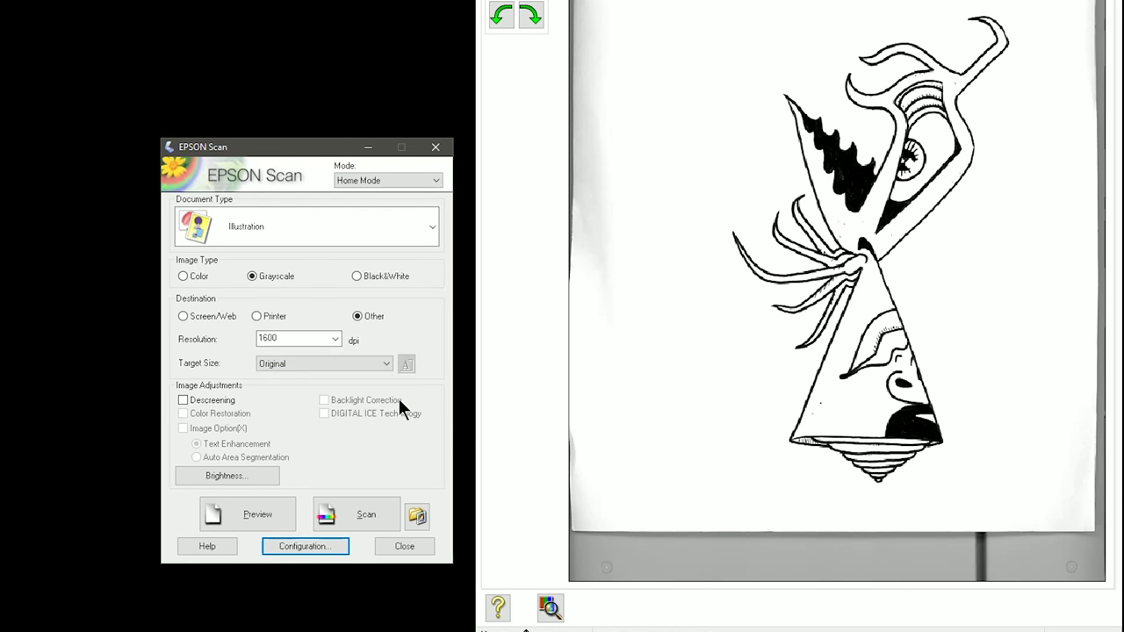
- Scan the drawing to a TIFF file with the prefix img, accepting the high resolution
left_click(348, 507)
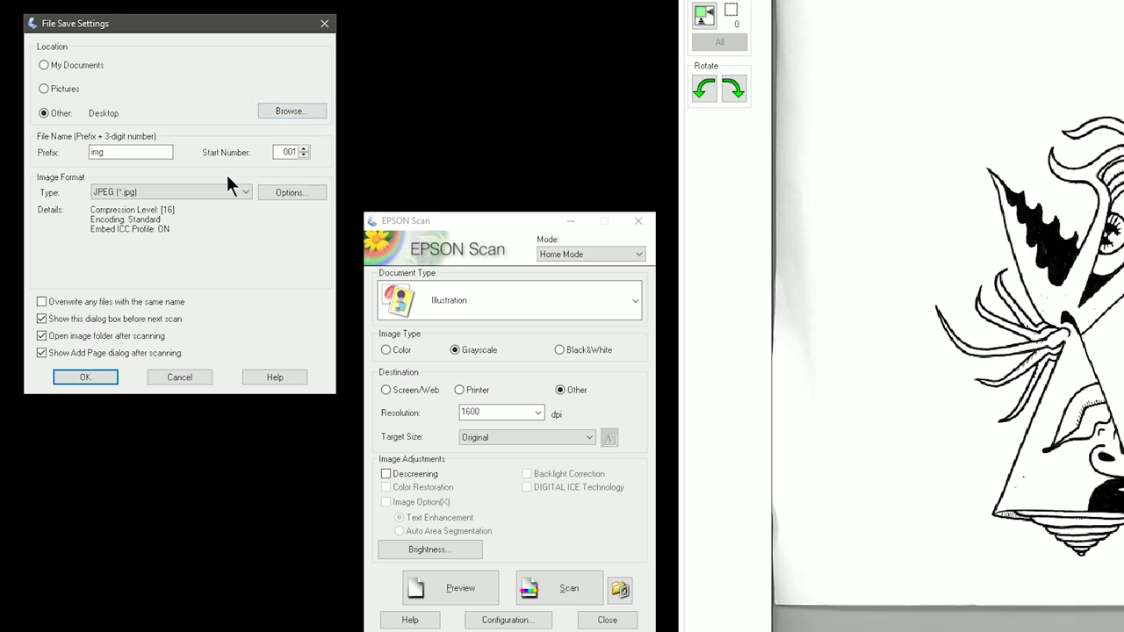
left_click(155, 189)
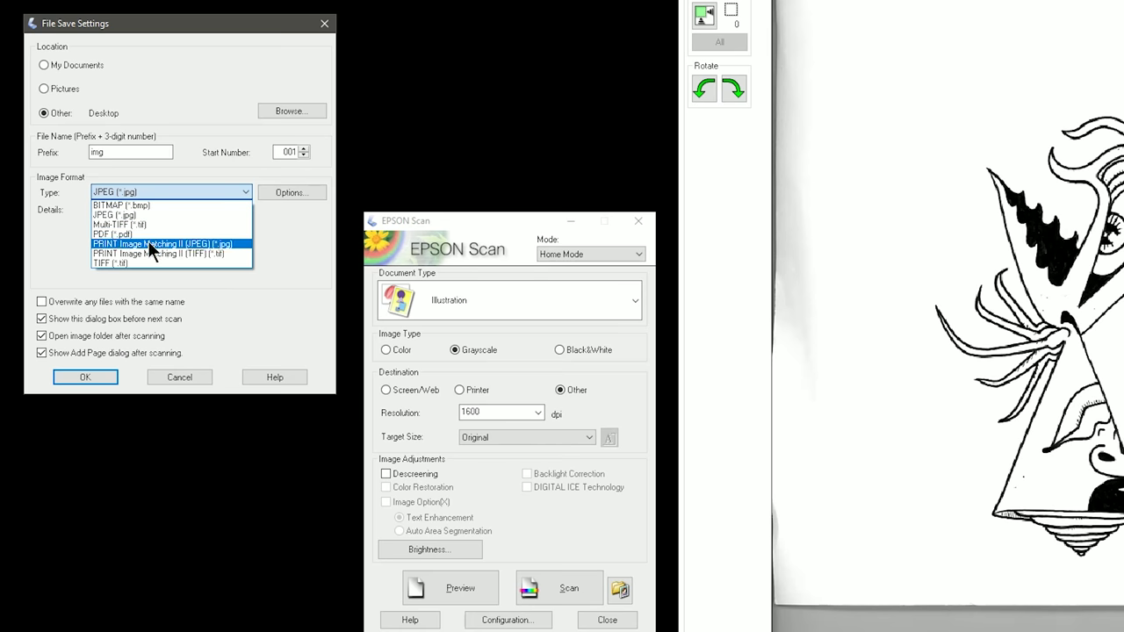
left_click(144, 262)
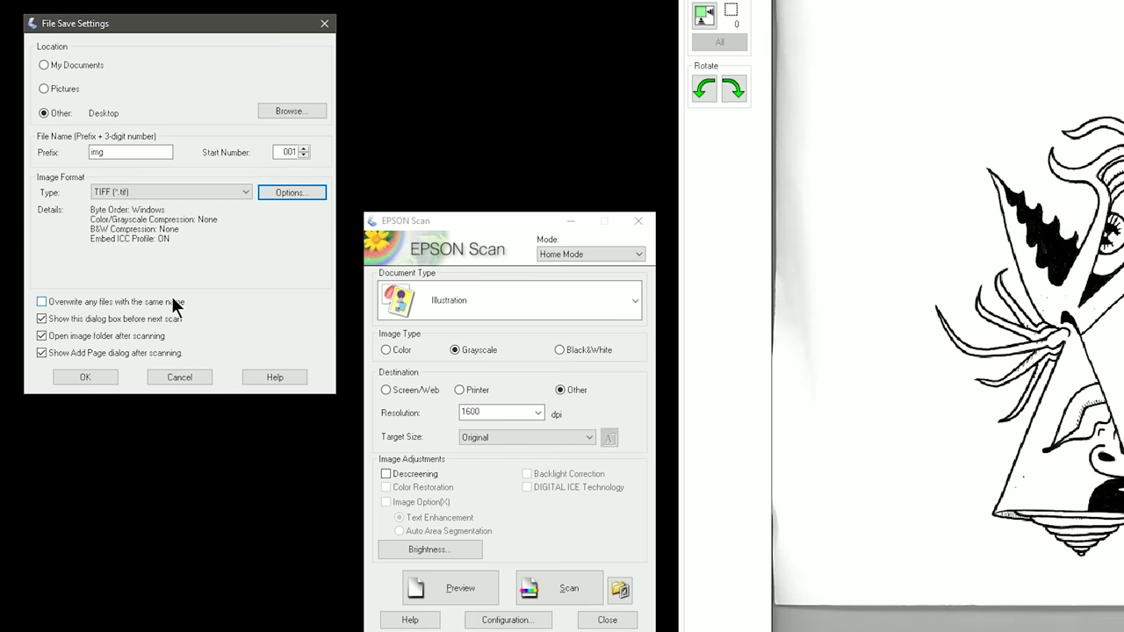
left_click(58, 376)
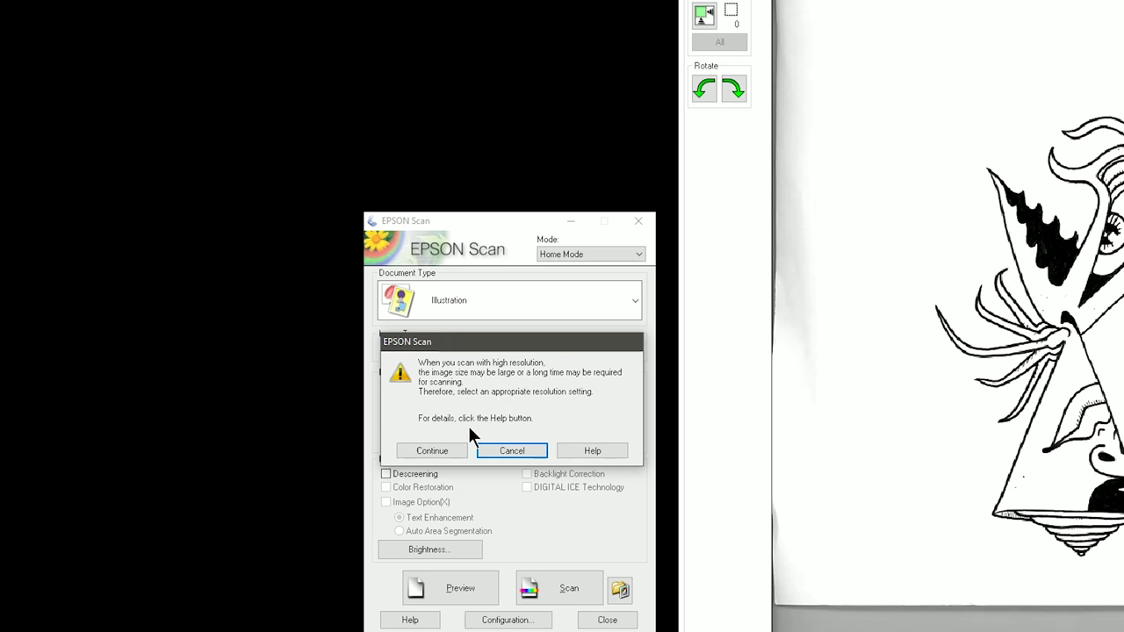
left_click(441, 449)
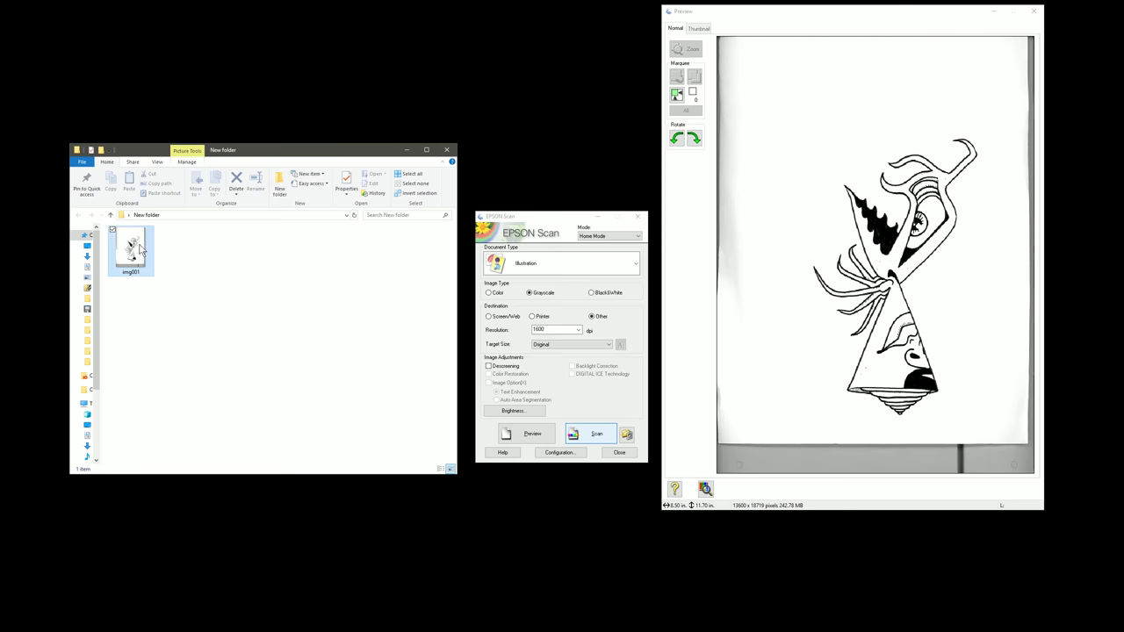
- Open the scanned file img001 in Photos and make Photos the default app for .tif files
left_click(139, 249)
double_click(139, 249)
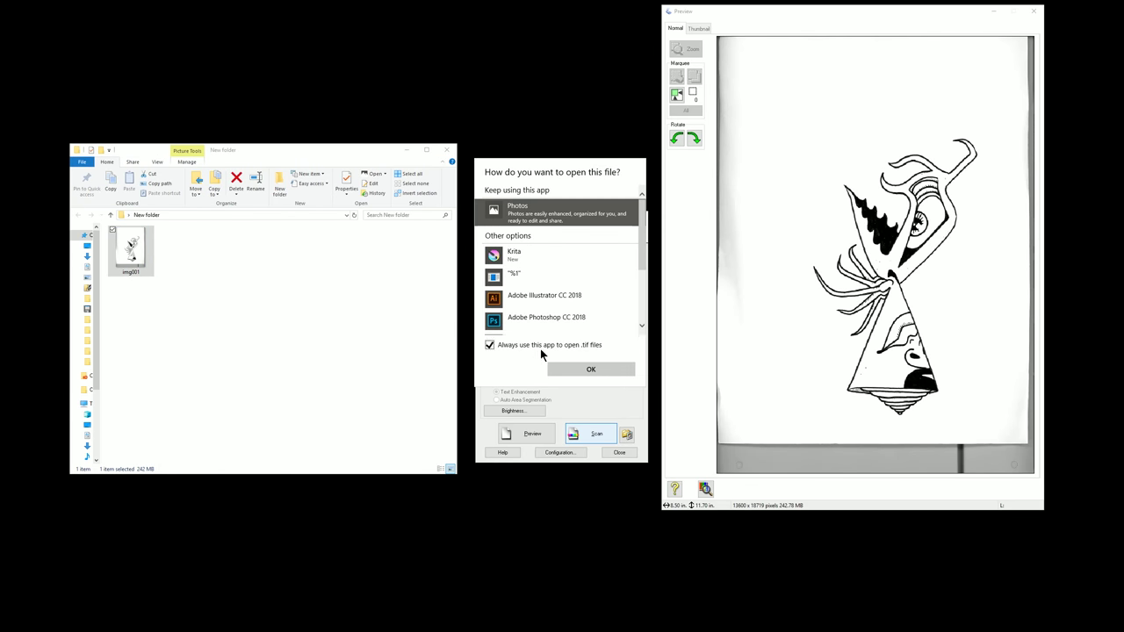
left_click(582, 371)
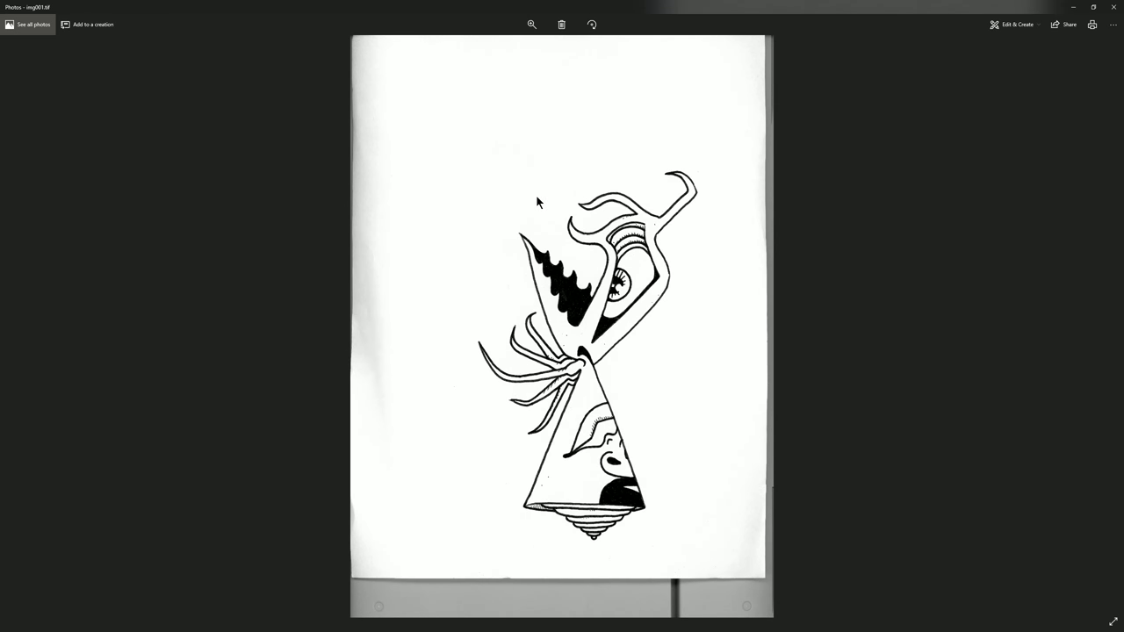
- Examine the line edges, black fills and paper specks in the img001 scan at high and moderate zoom, and close the image
left_click(531, 24)
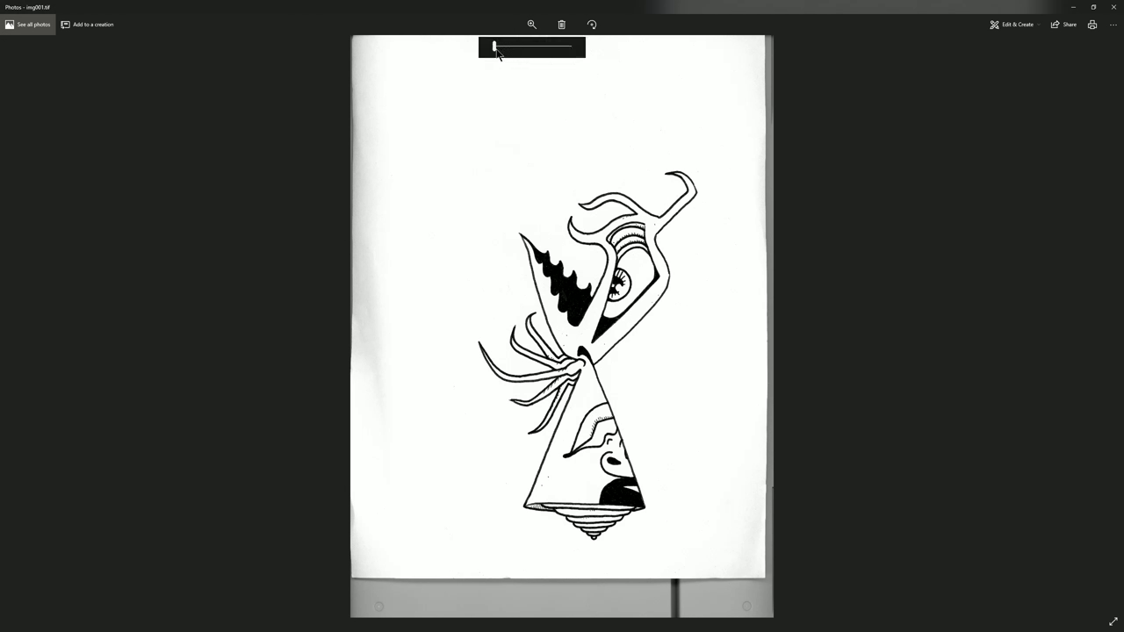
left_click_drag(495, 51, 528, 51)
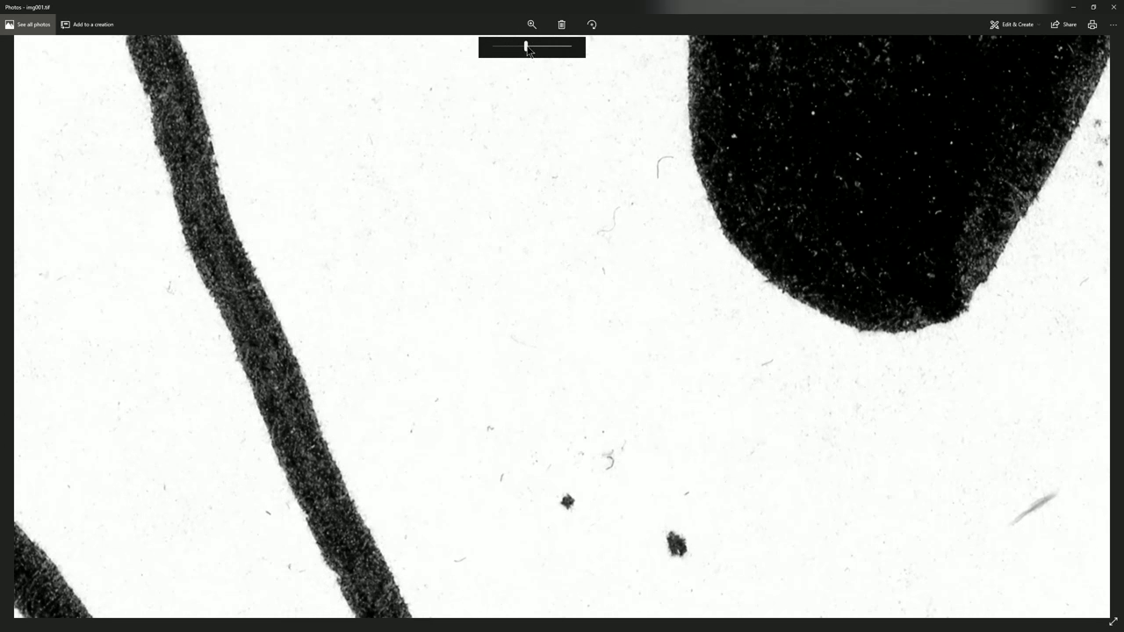
scroll(647, 231, "up", 5)
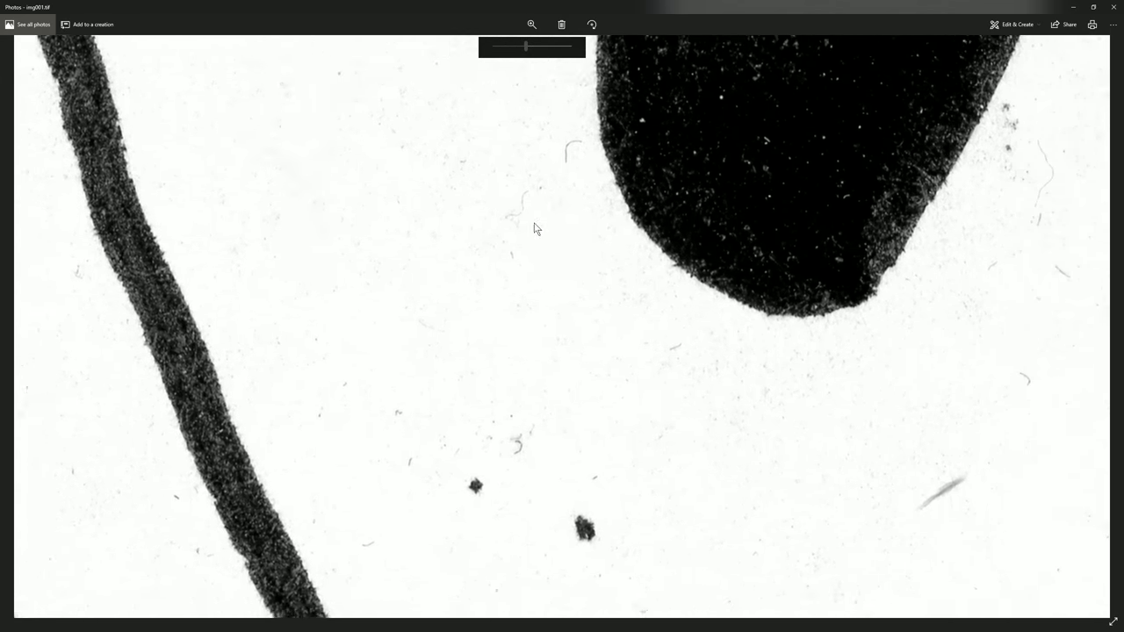
scroll(612, 247, "up", 5)
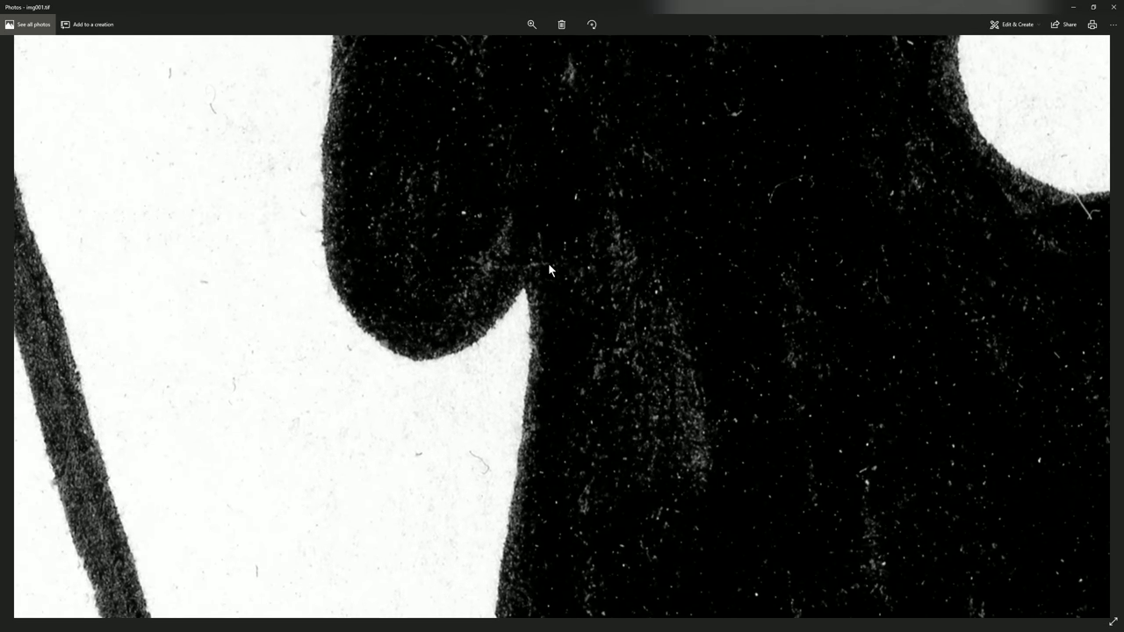
left_click_drag(547, 264, 582, 370)
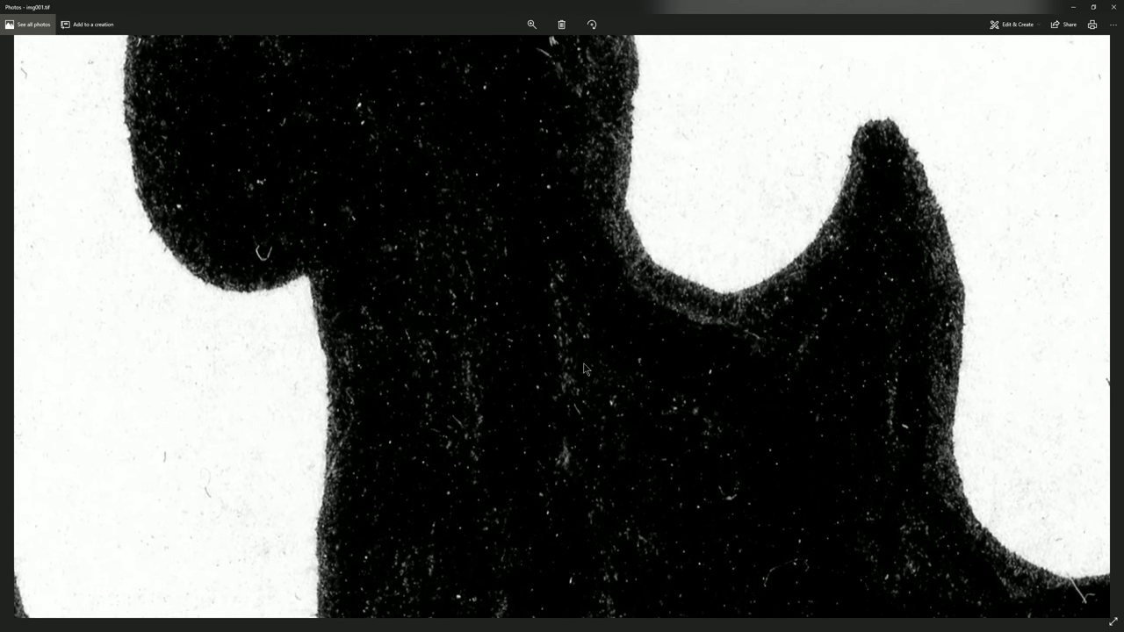
left_click(532, 27)
left_click_drag(527, 46, 498, 45)
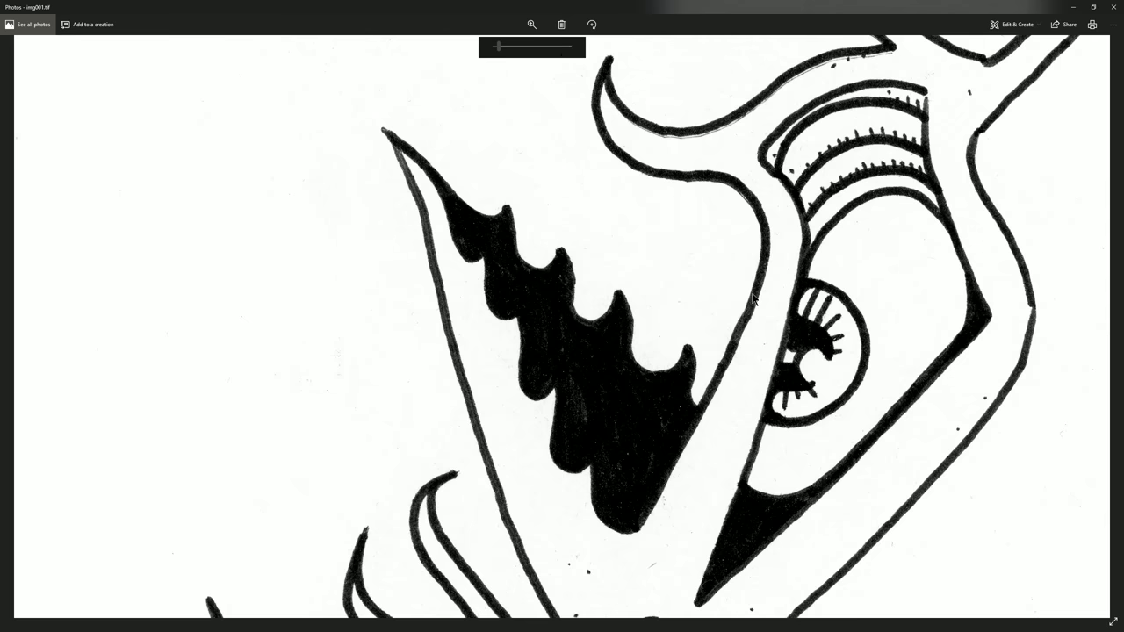
scroll(702, 375, "down", 5)
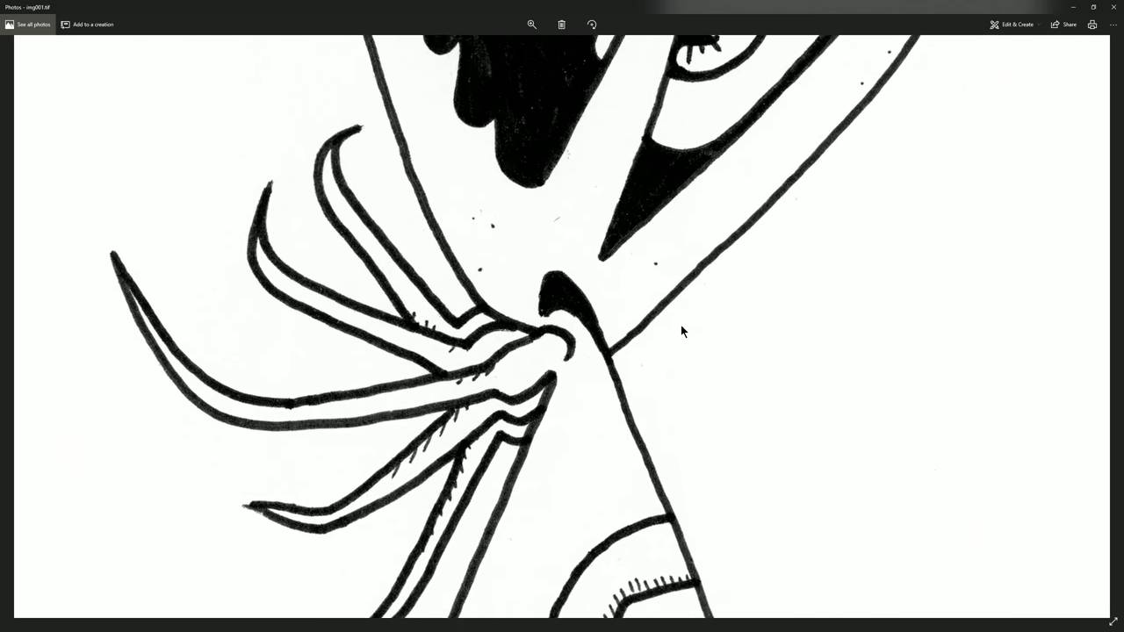
scroll(725, 274, "down", 3)
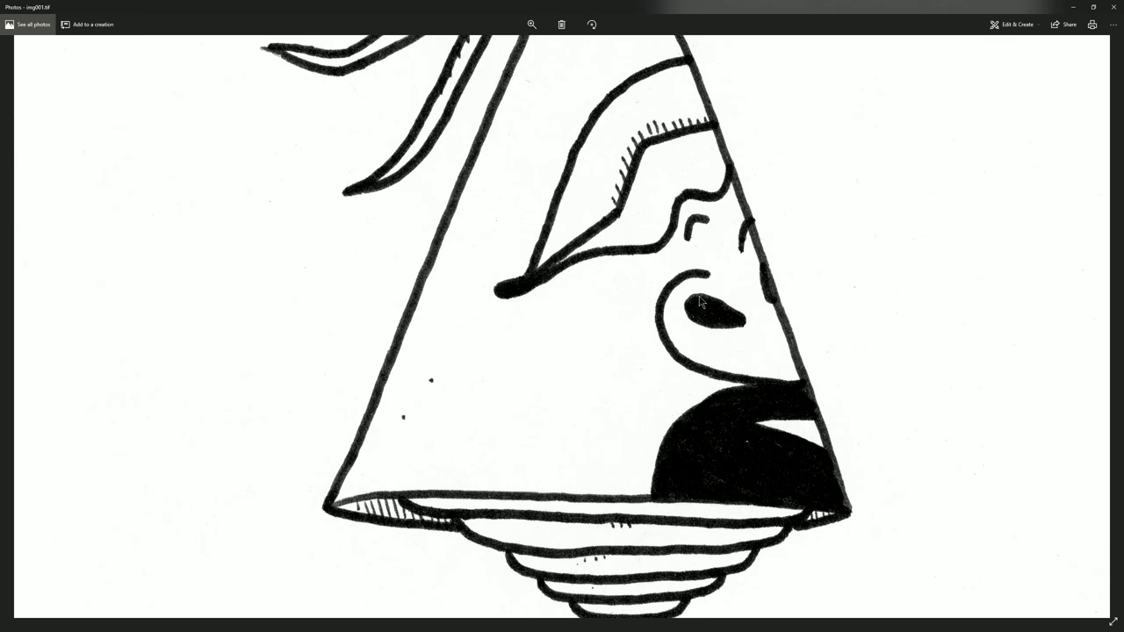
left_click(1112, 7)
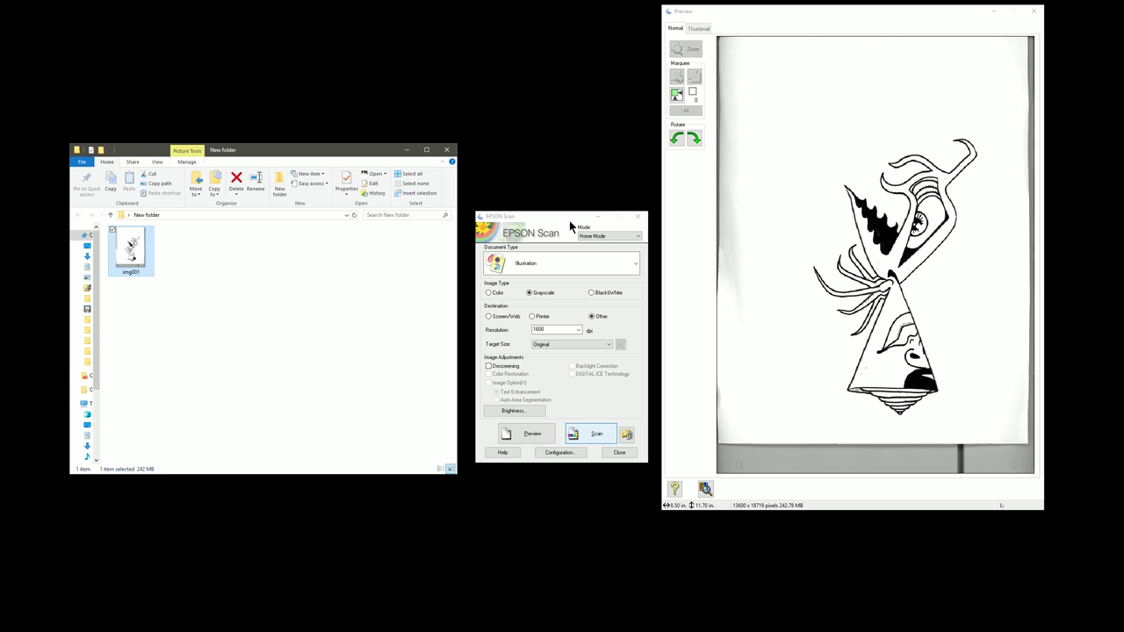
- Lower the resolution to 600 dpi and scan the drawing again as a TIFF file
left_click(579, 330)
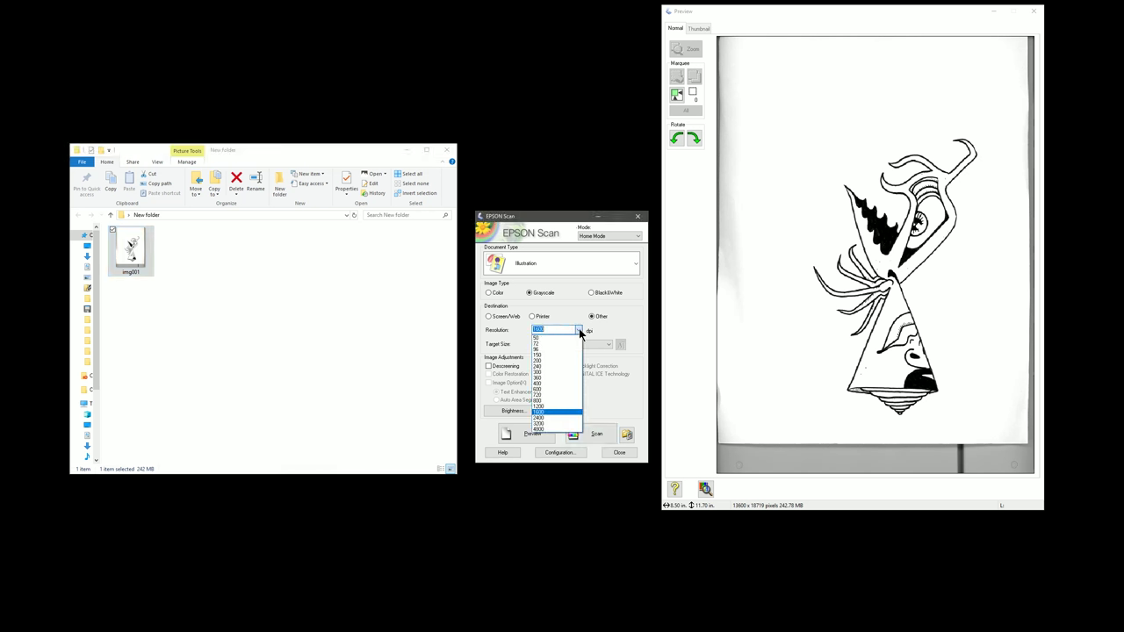
left_click(546, 389)
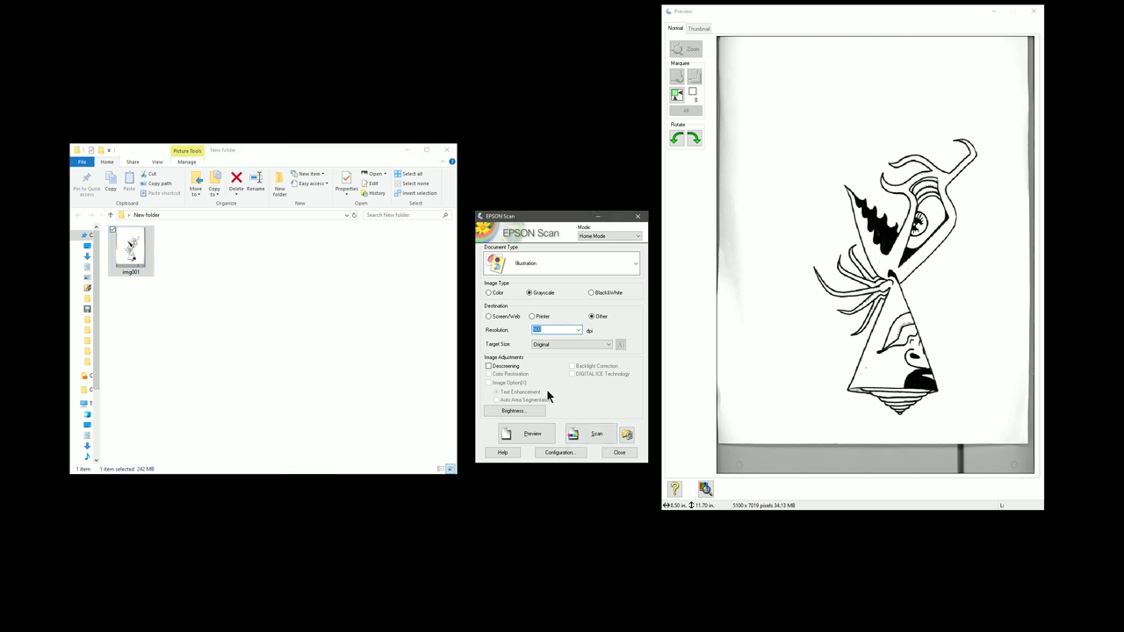
left_click(590, 434)
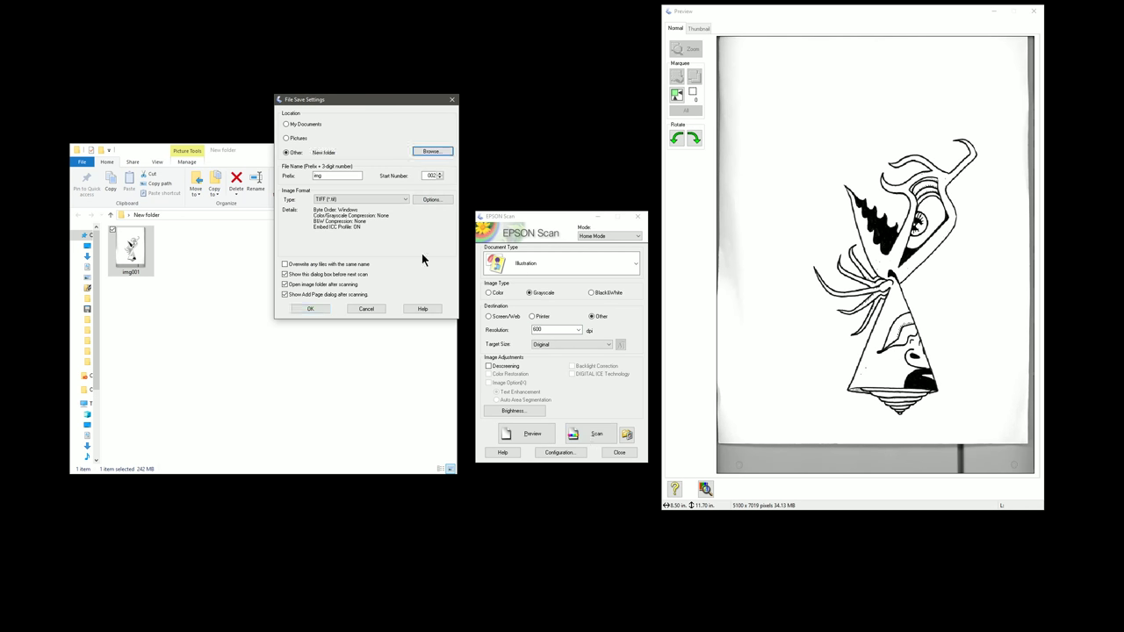
left_click(326, 308)
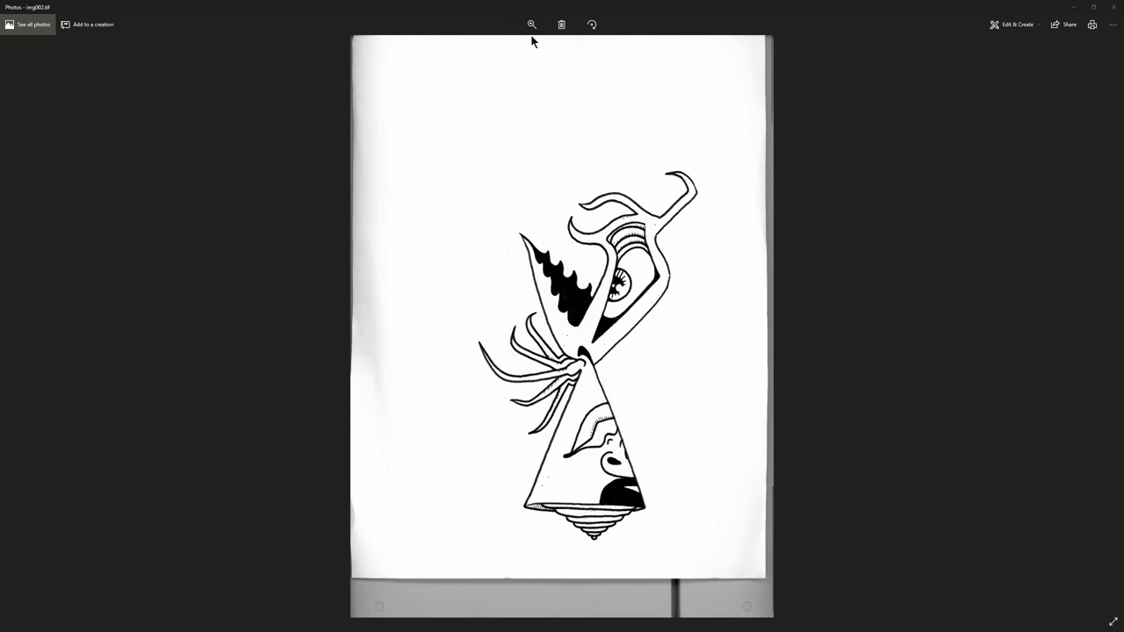
- Examine the line edges, black fills and paper specks of the img002 scan at high zoom in Photos
left_click(531, 25)
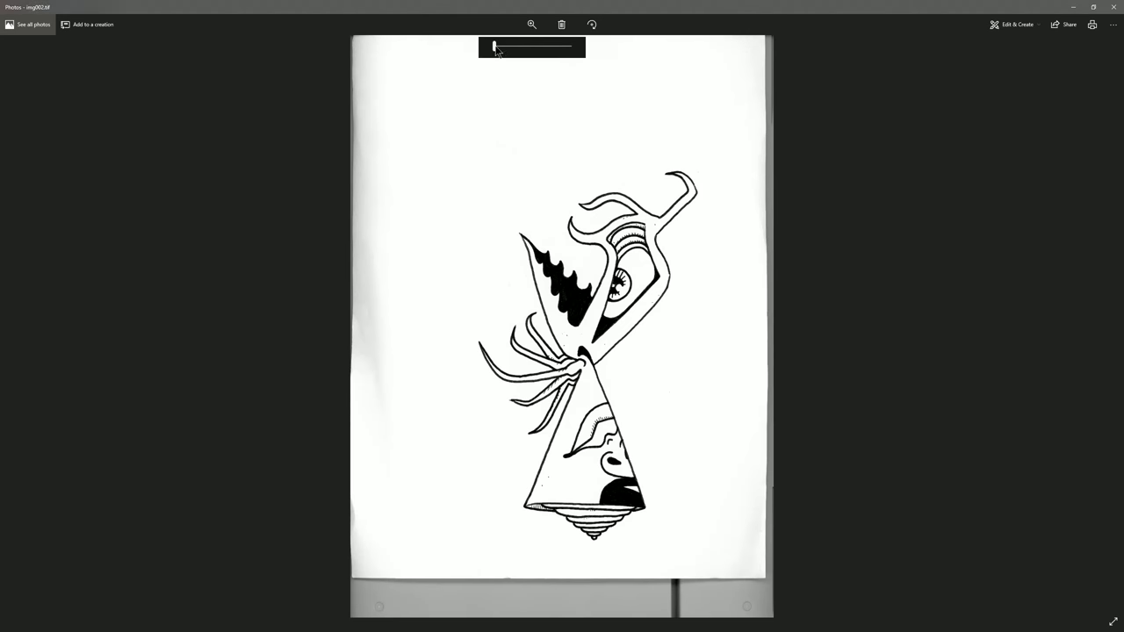
left_click_drag(495, 50, 521, 50)
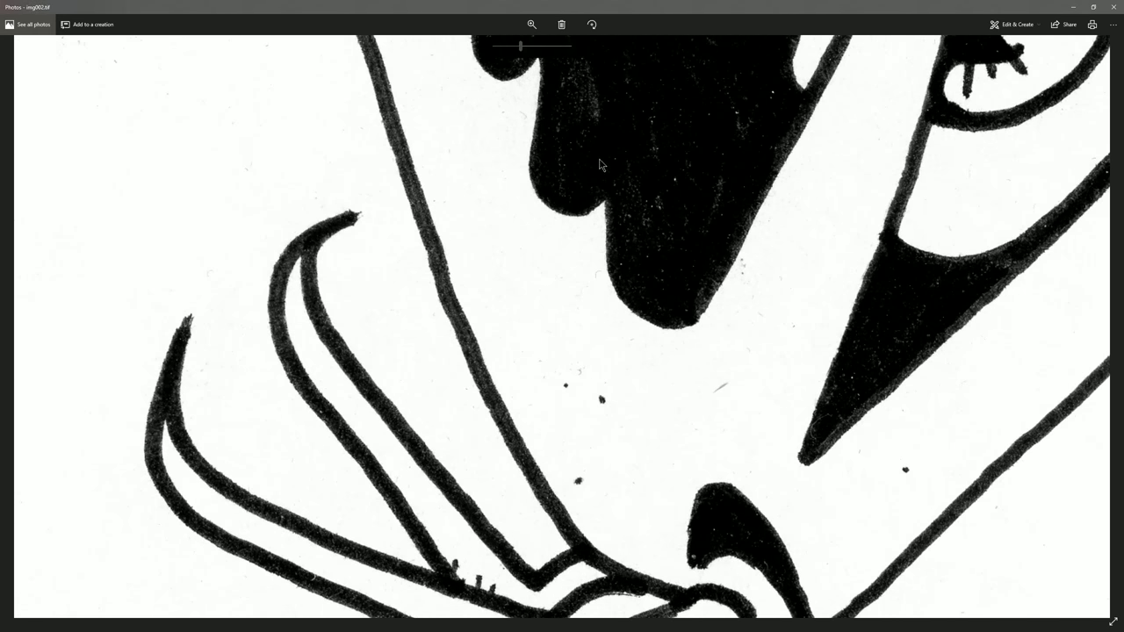
left_click_drag(626, 169, 481, 449)
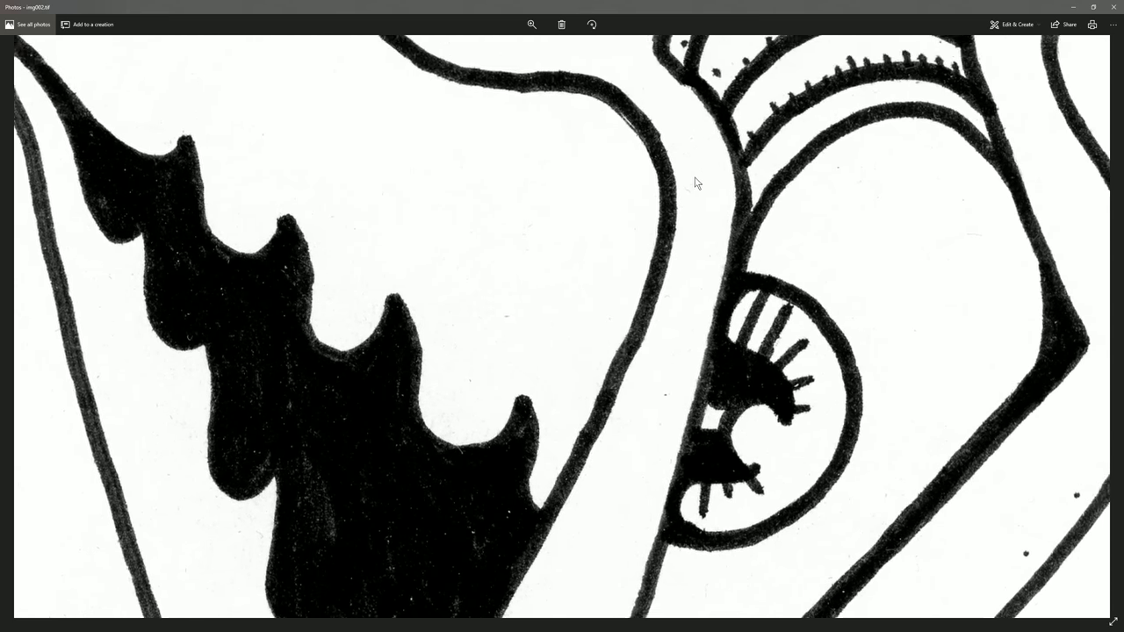
left_click_drag(703, 167, 665, 262)
left_click_drag(741, 117, 676, 198)
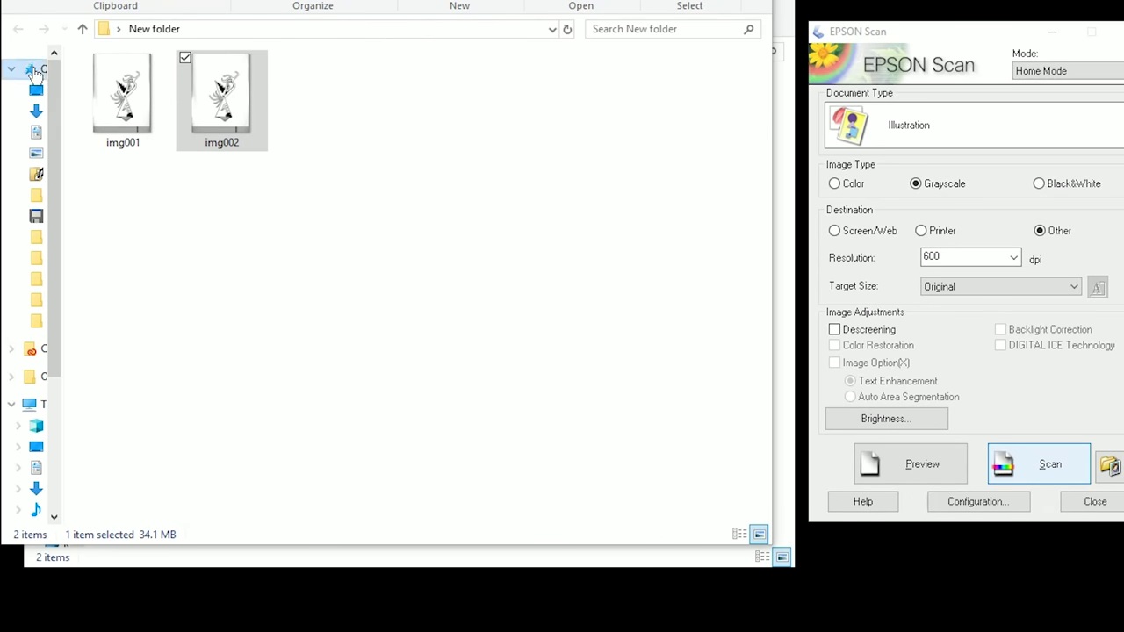
- Check the pixel dimensions and resolution in the file details of the img001 scan, and close its properties
left_click(87, 96)
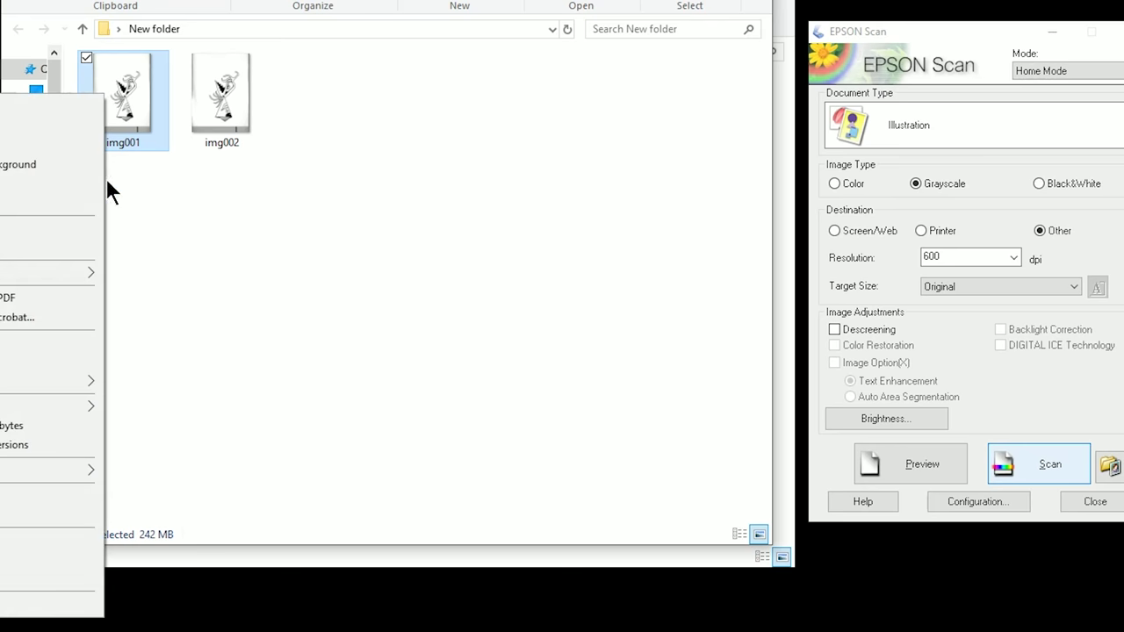
left_click(223, 136)
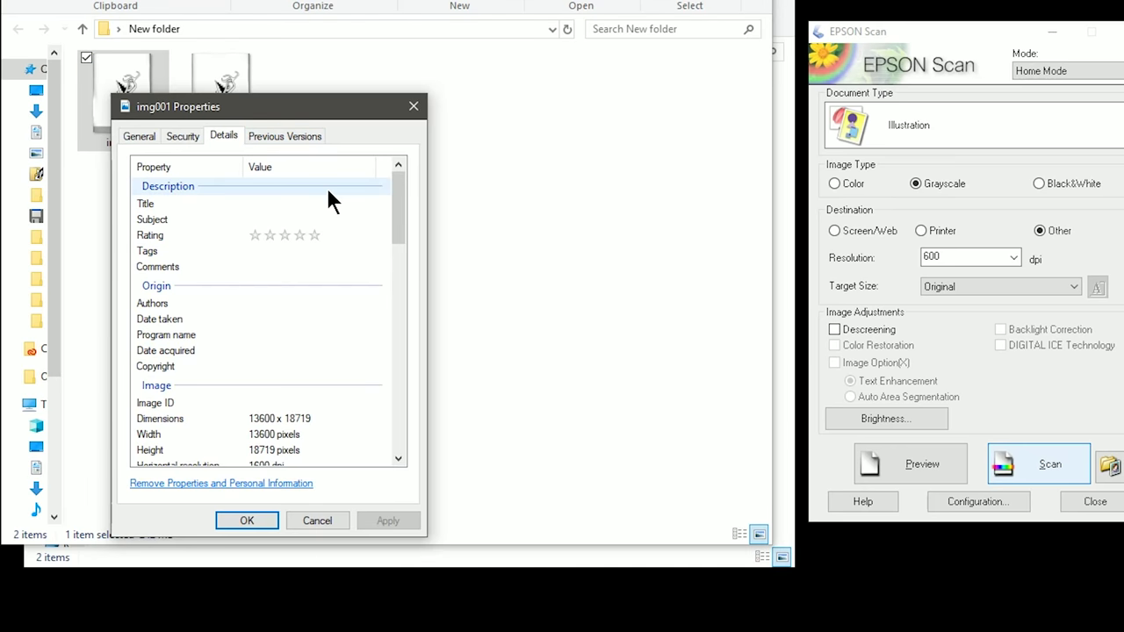
left_click_drag(409, 201, 400, 258)
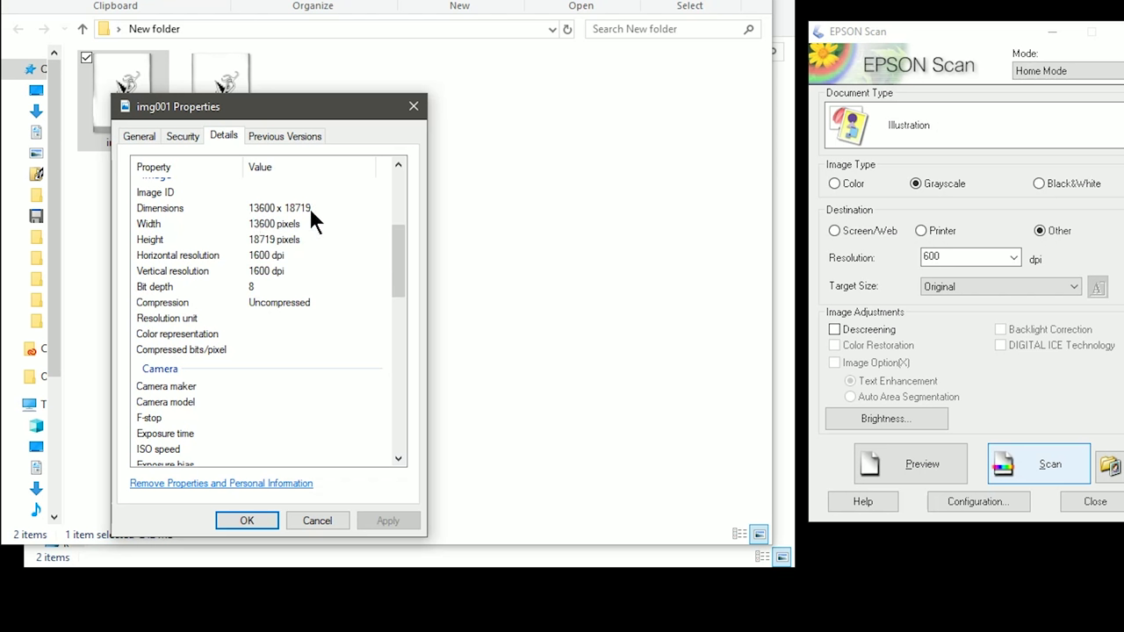
left_click(333, 521)
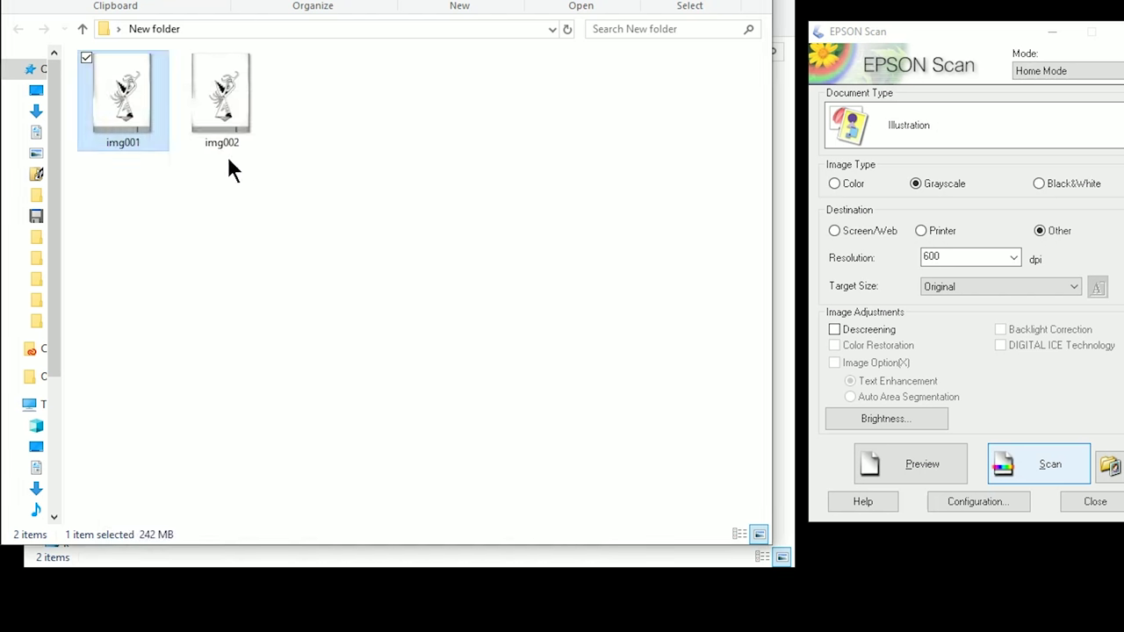
- Check the pixel dimensions and resolution in the file details of the img002 scan
left_click(222, 115)
right_click(221, 113)
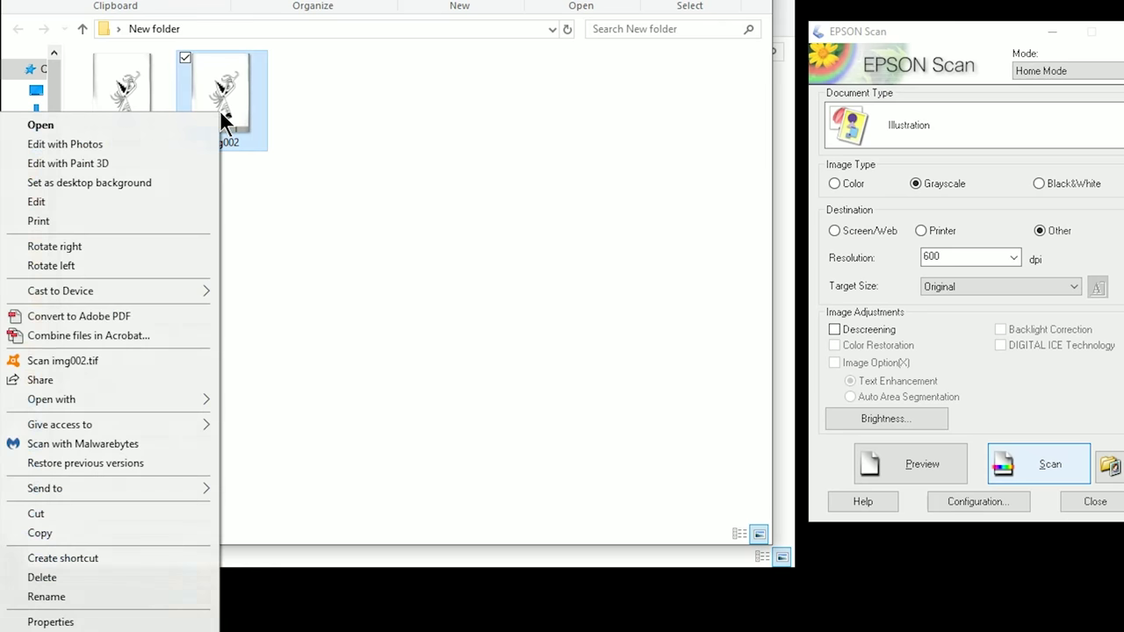
left_click(170, 622)
left_click_drag(515, 245, 501, 304)
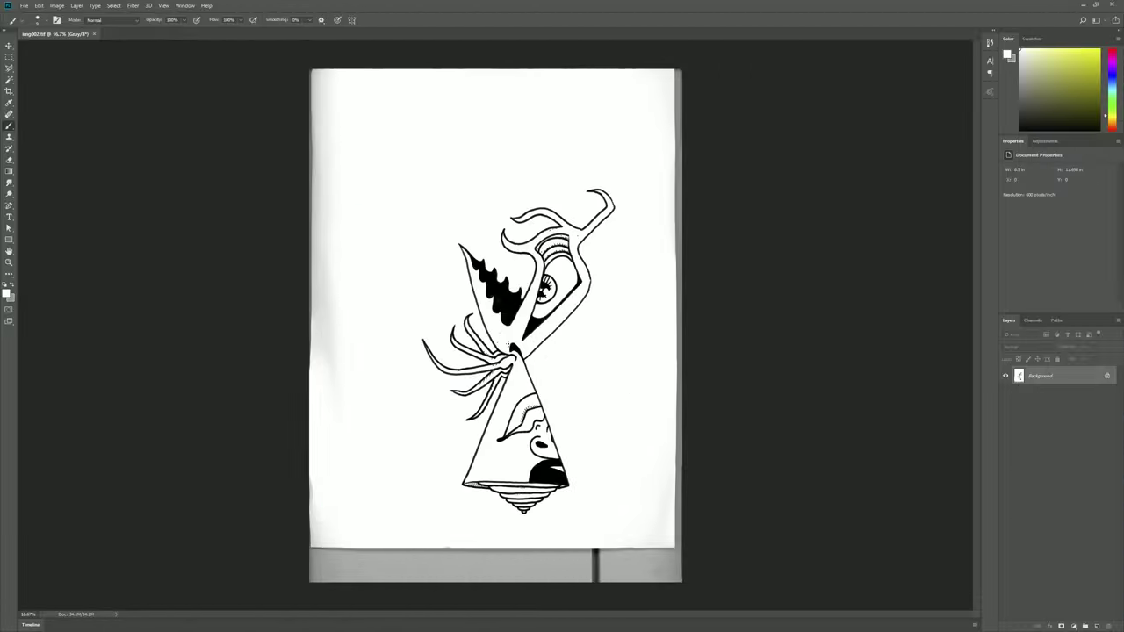
- In Photoshop, crop the img002 scan to the clean paper around the drawing, excluding the scanner background and shadowed edges
left_click(9, 91)
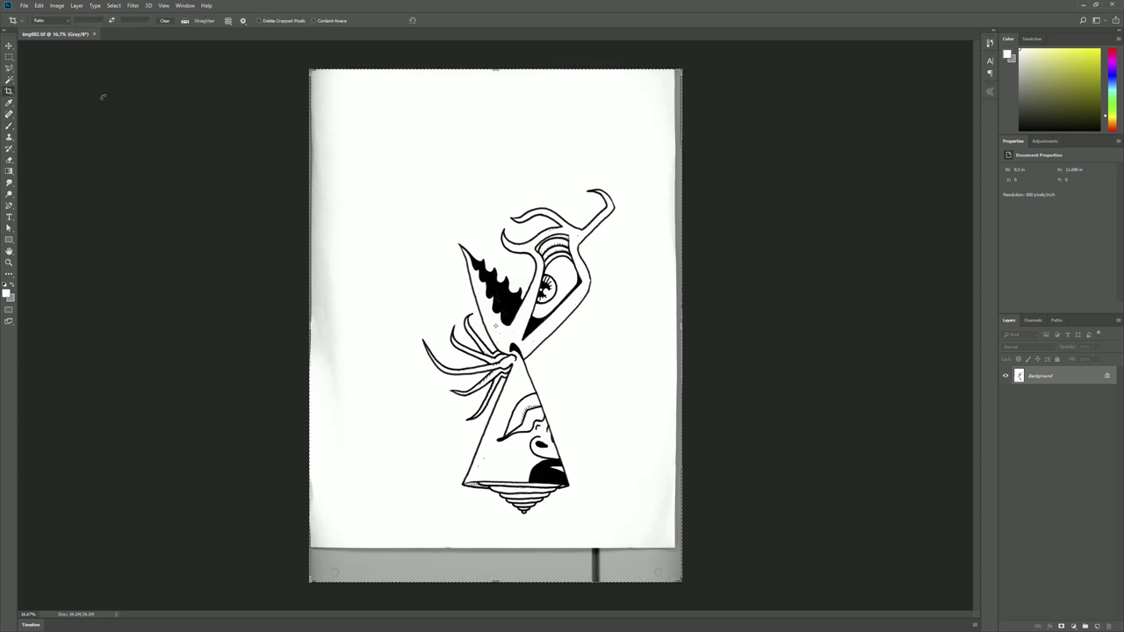
left_click_drag(311, 71, 344, 118)
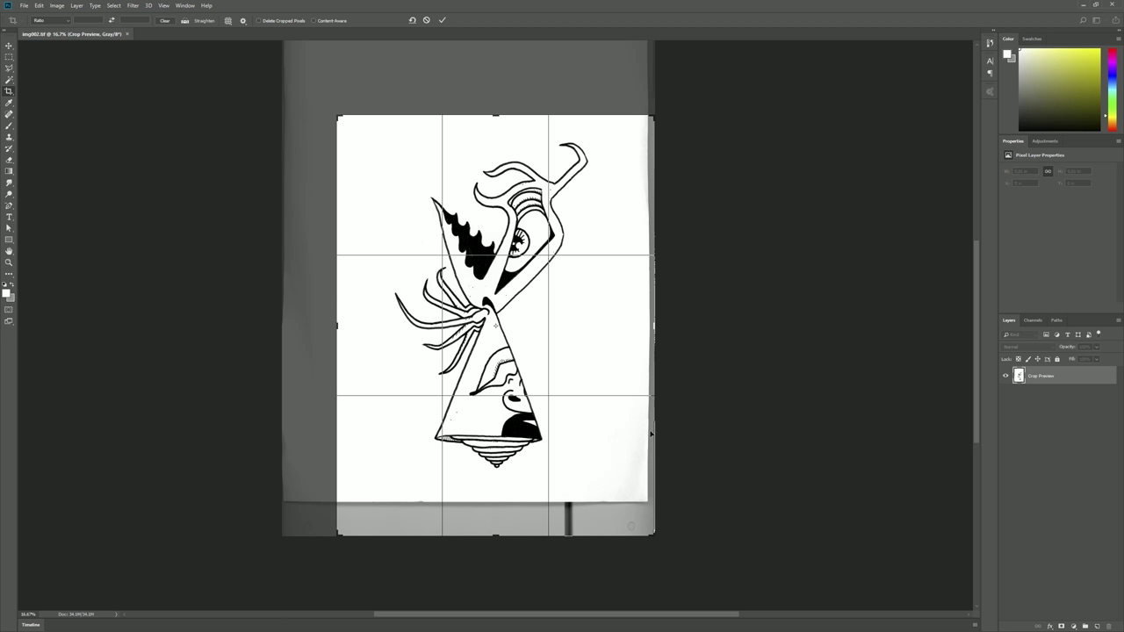
left_click_drag(652, 532, 649, 514)
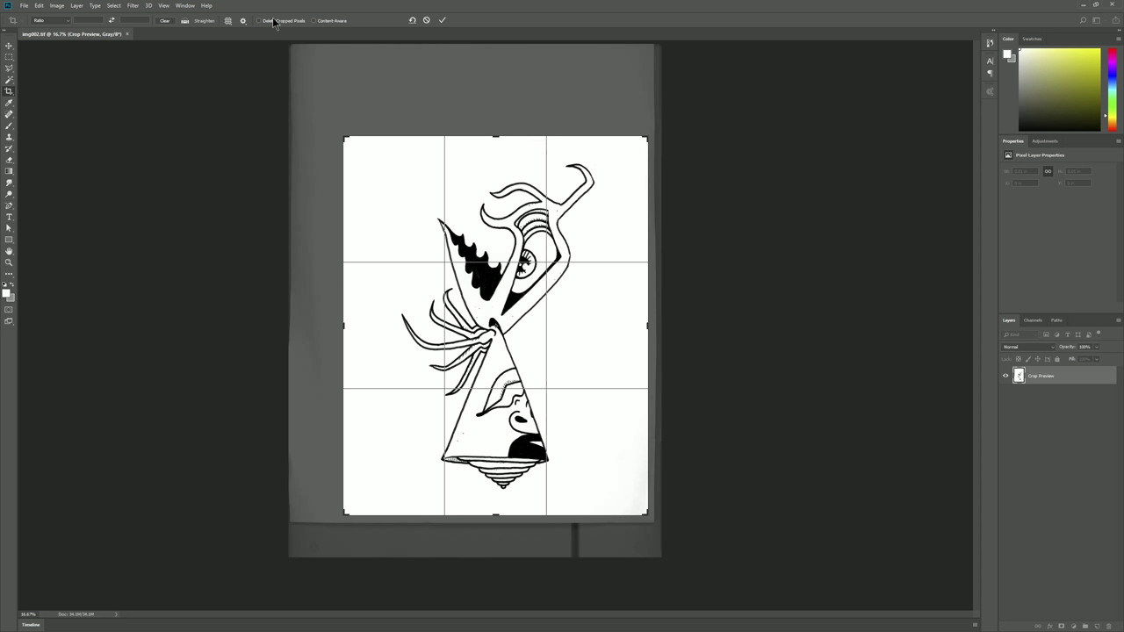
left_click(443, 22)
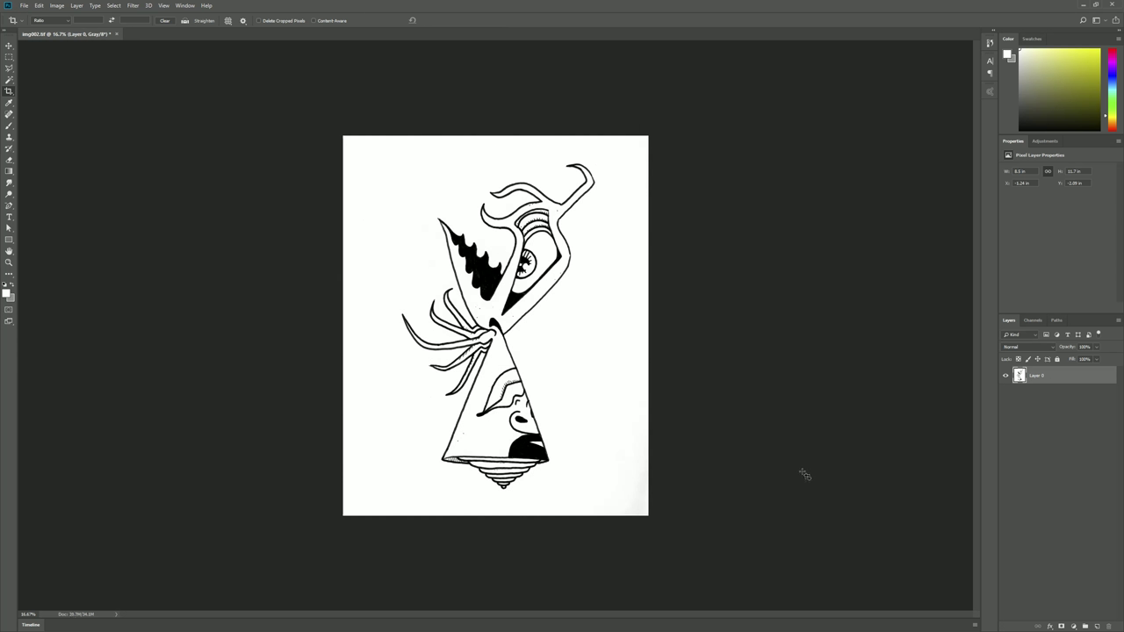
- Turn the whole image upside down with two 90° clockwise rotations
left_click(57, 7)
mouse_move(85, 89)
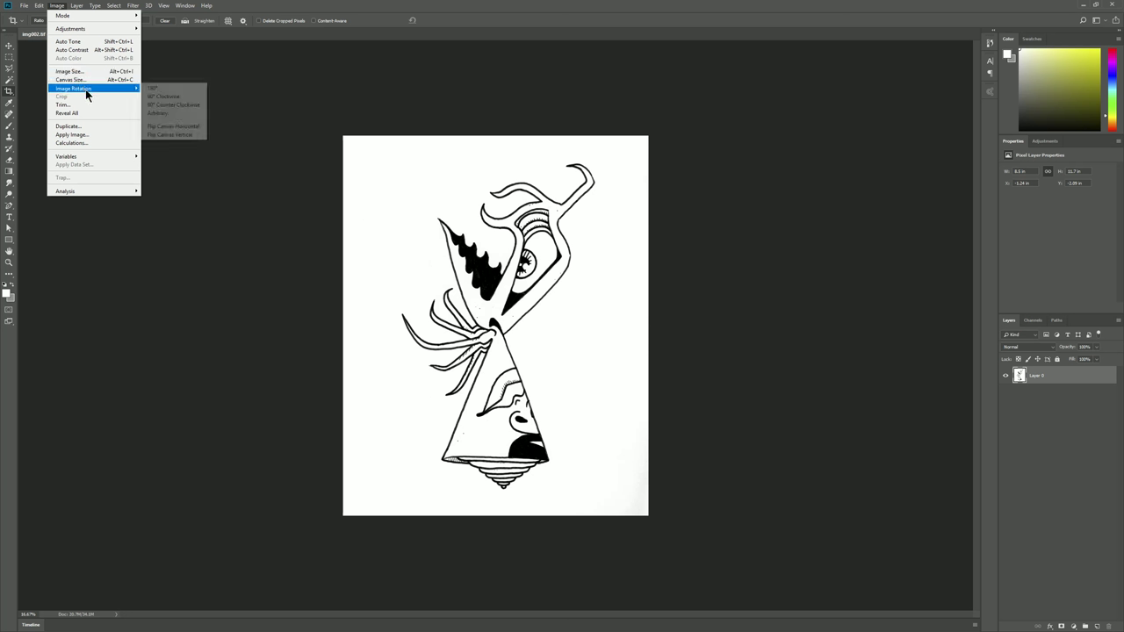
left_click(168, 97)
left_click(57, 6)
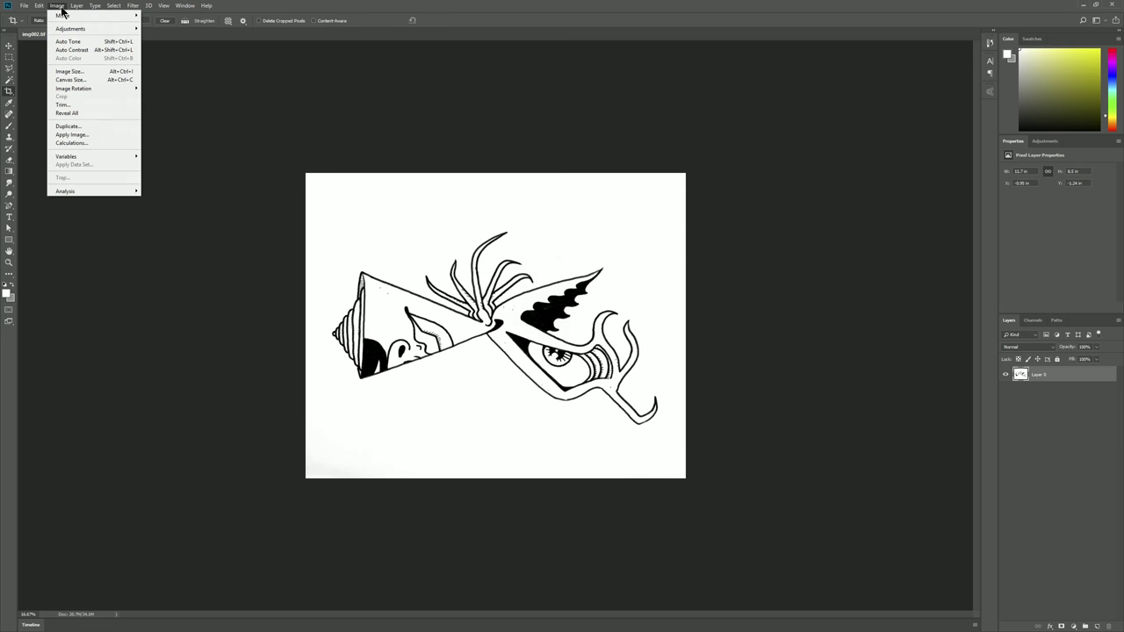
mouse_move(94, 88)
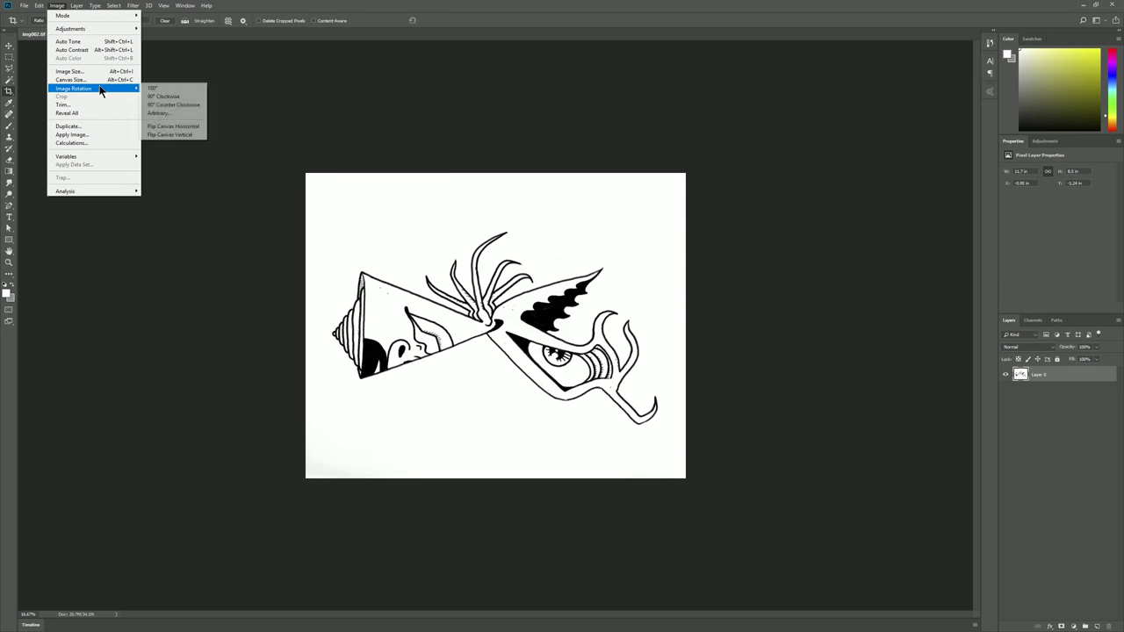
left_click(166, 97)
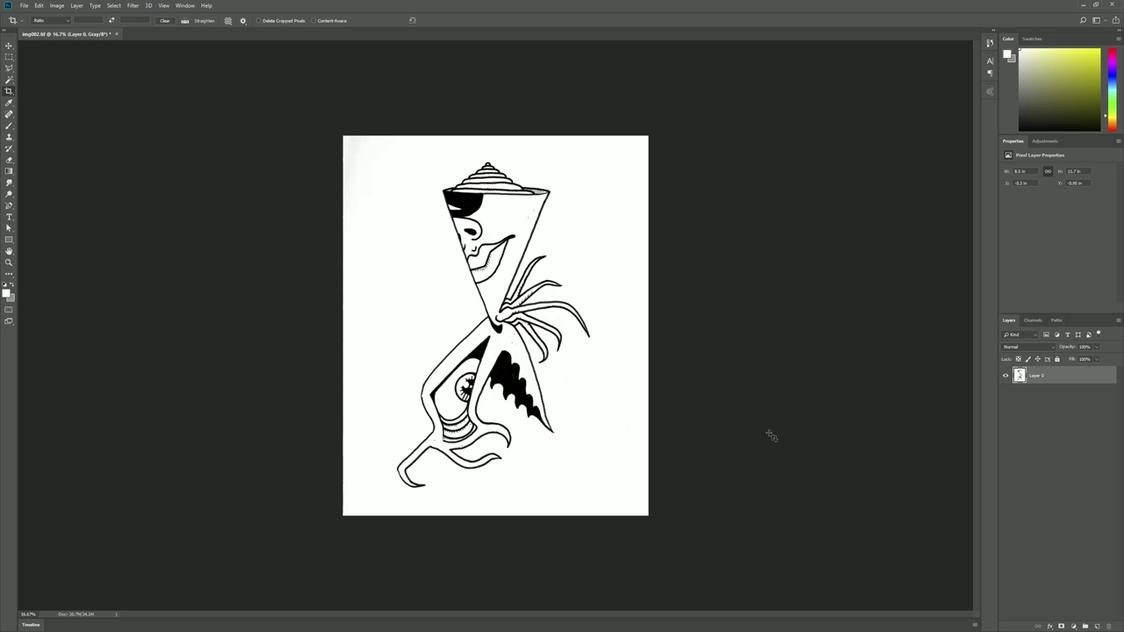
- Apply the Dust & Scratches filter with a radius of 2 pixels, judging the effect on the lines at 200% zoom
left_click(9, 262)
left_click_drag(442, 326, 478, 364)
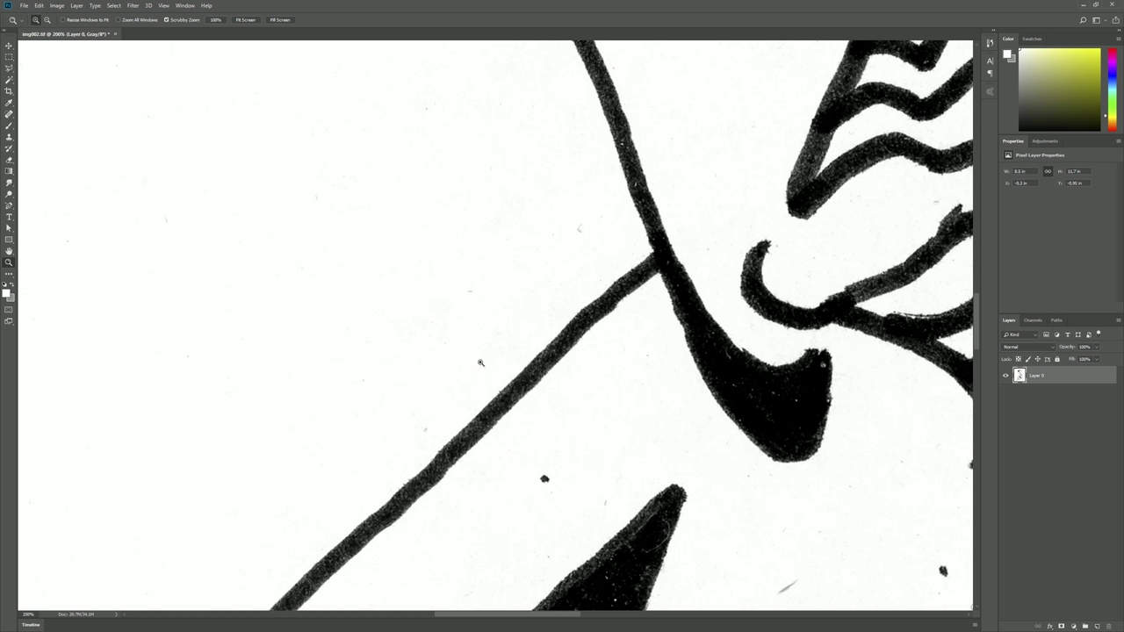
left_click(135, 6)
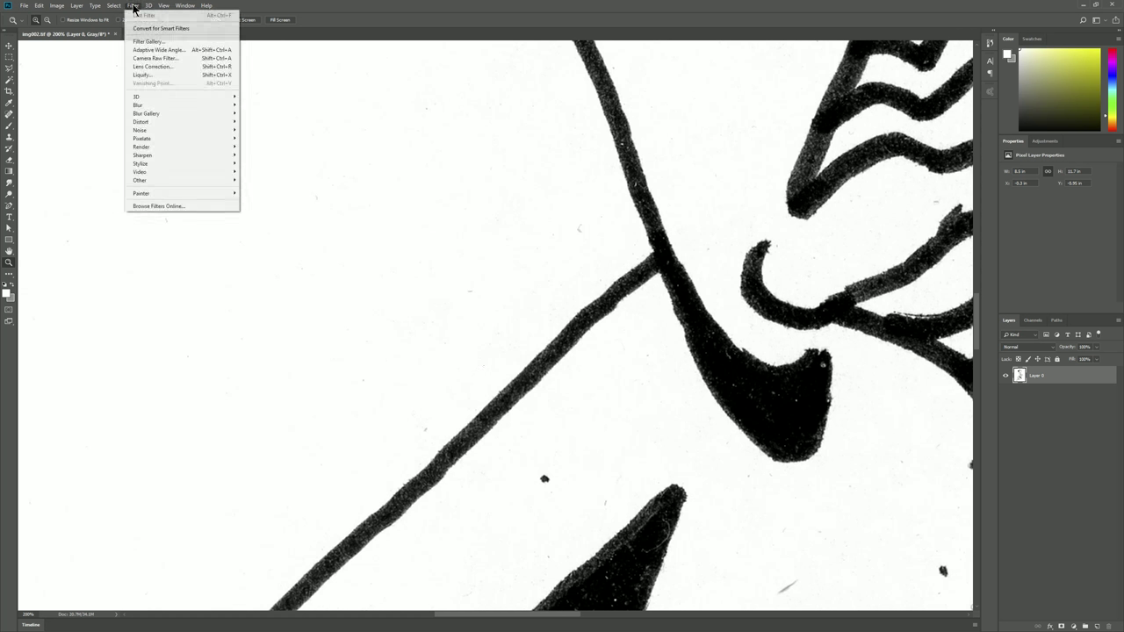
mouse_move(194, 133)
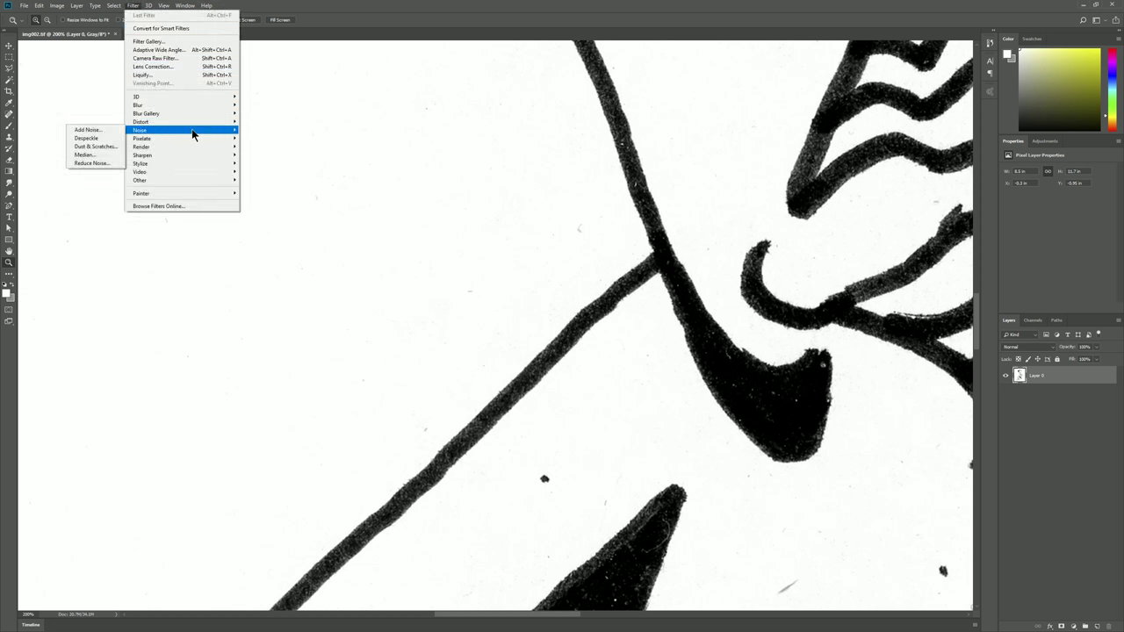
left_click(87, 146)
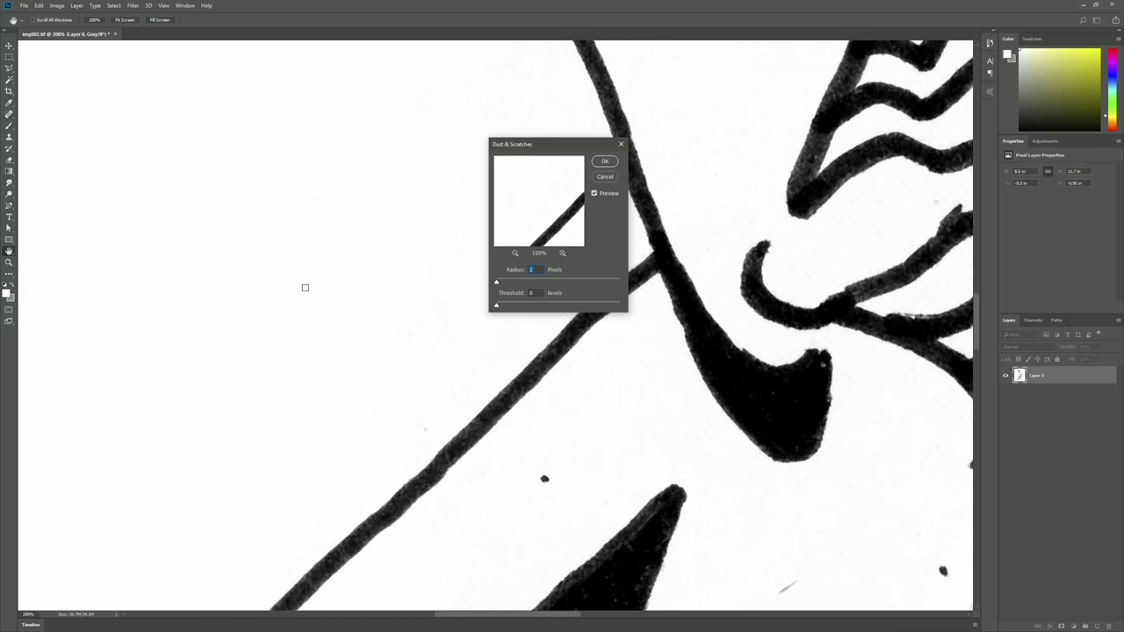
left_click_drag(545, 147, 641, 139)
left_click_drag(591, 277, 594, 277)
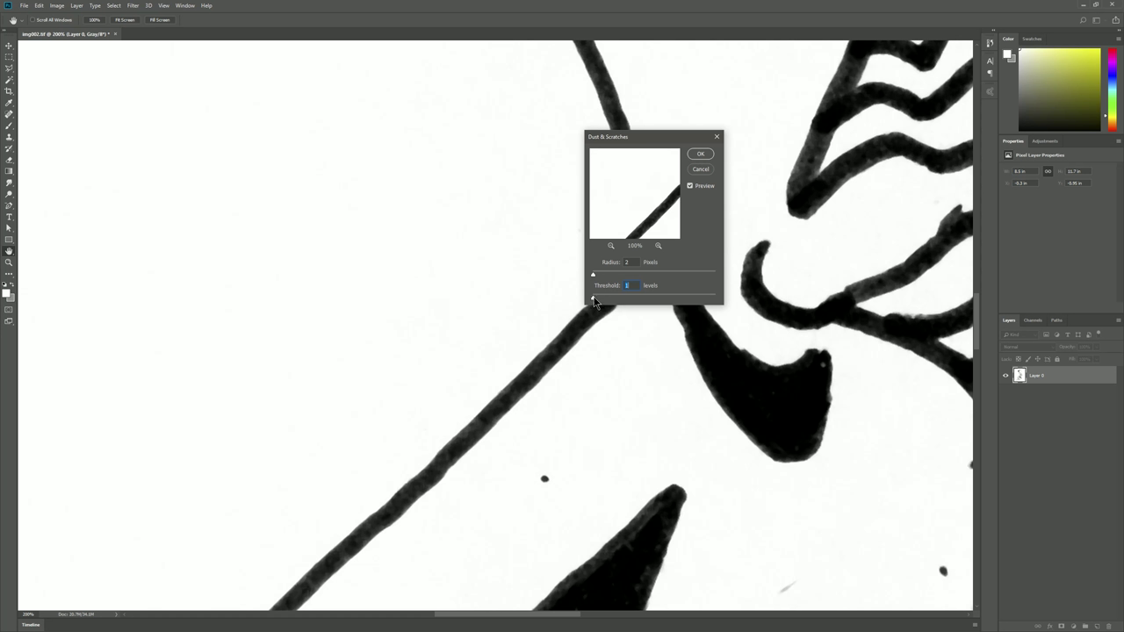
left_click(699, 154)
key("z")
left_click_drag(600, 276, 407, 325)
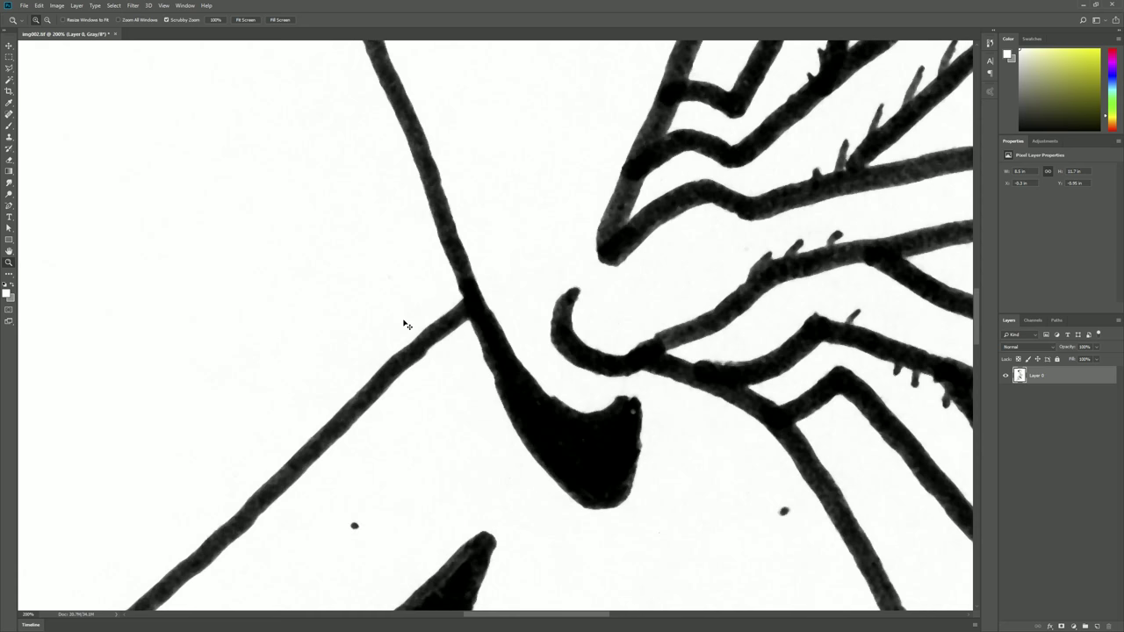
key("ctrl+0")
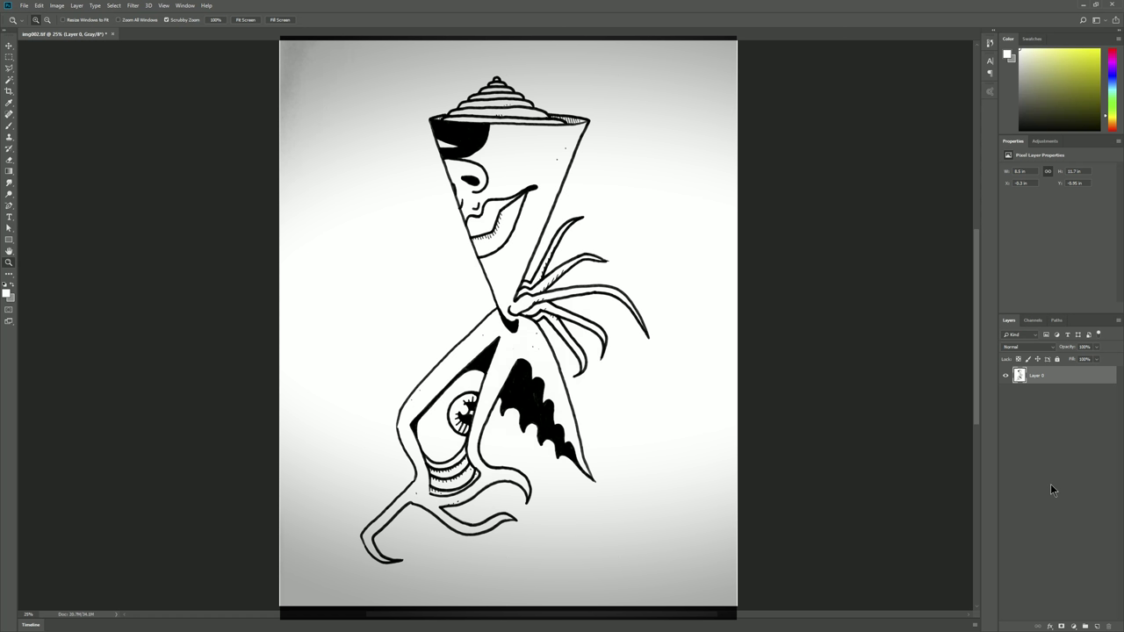
- Add a Levels adjustment layer above the drawing, with the black input level at about 70 and the white input level at 234
left_click(1074, 627)
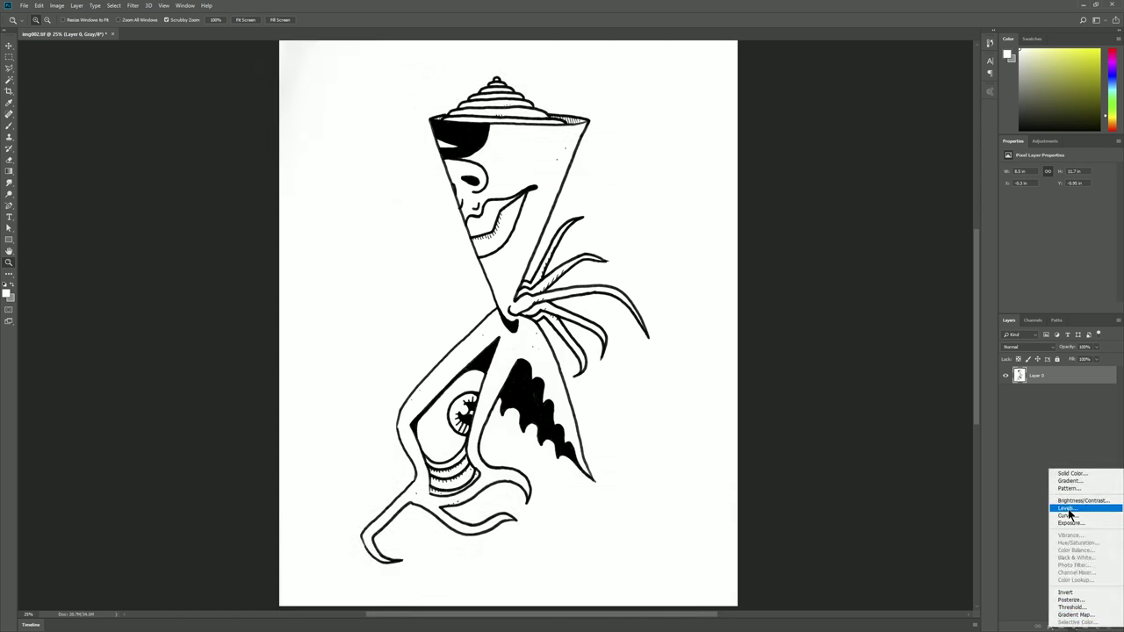
left_click(1069, 510)
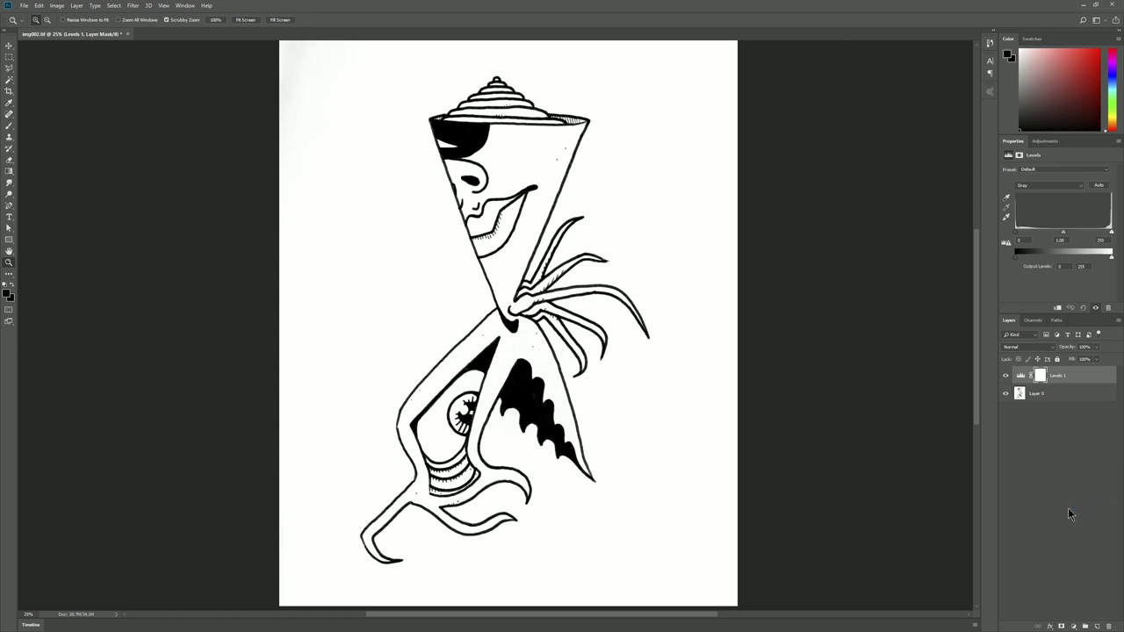
left_click(1100, 185)
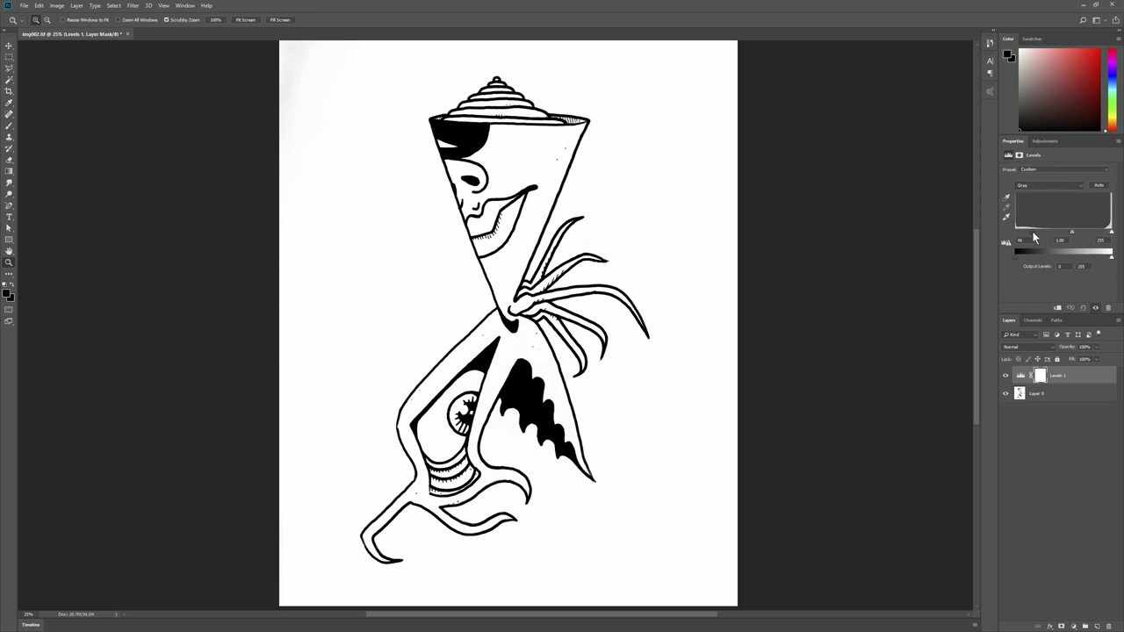
left_click_drag(1030, 232, 1039, 232)
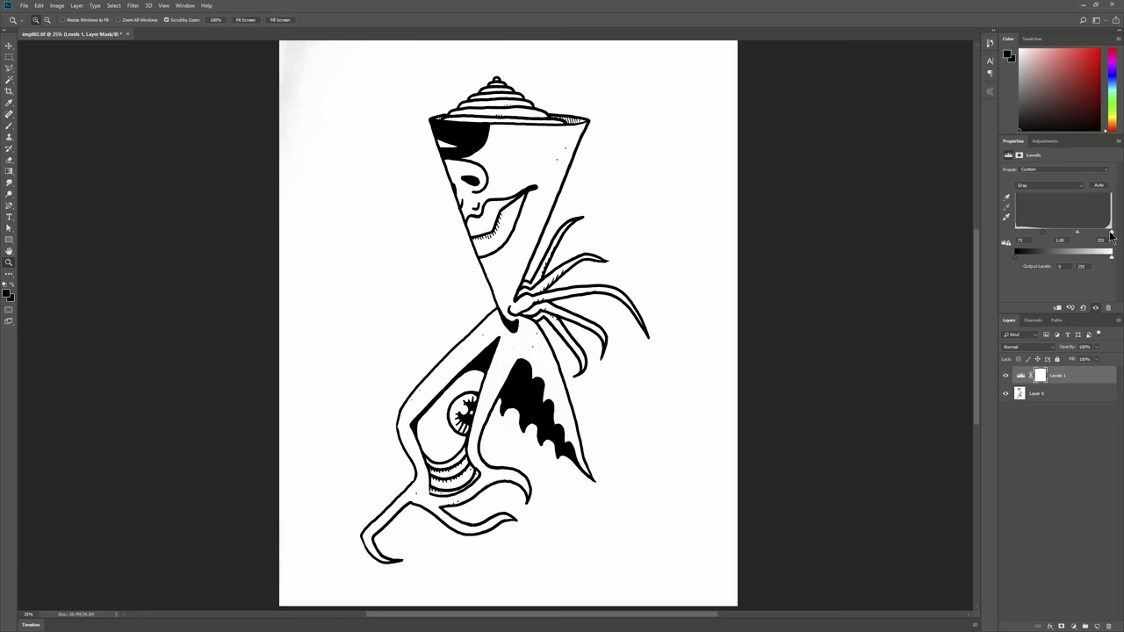
left_click_drag(1111, 236, 1106, 237)
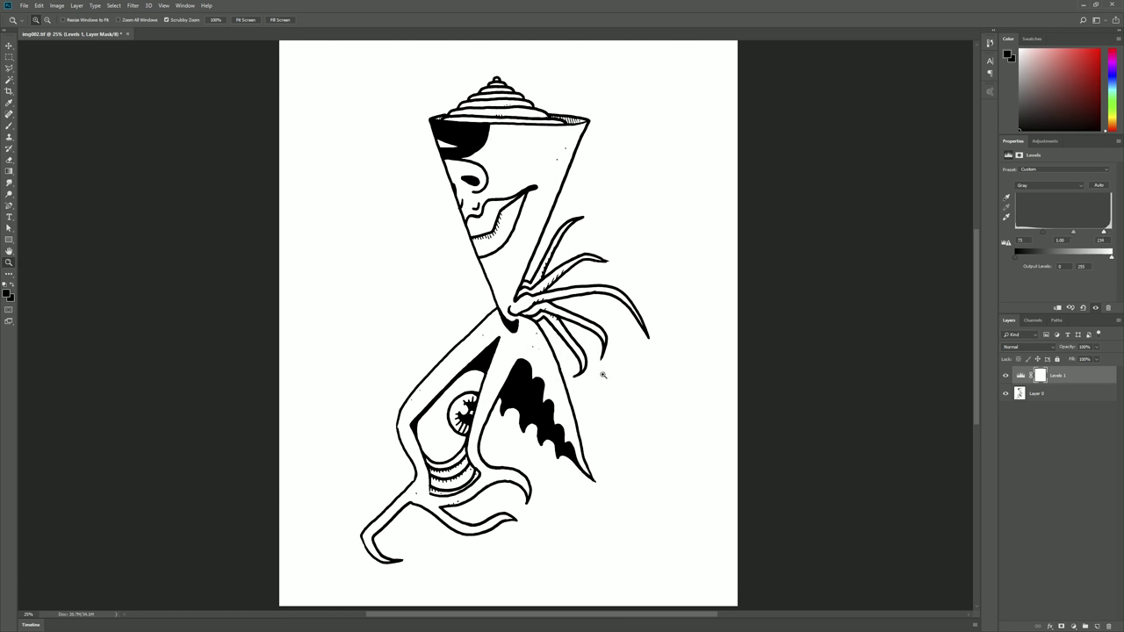
left_click_drag(550, 364, 539, 393)
left_click(552, 367, "alt")
left_click(552, 369, "alt")
left_click(537, 396)
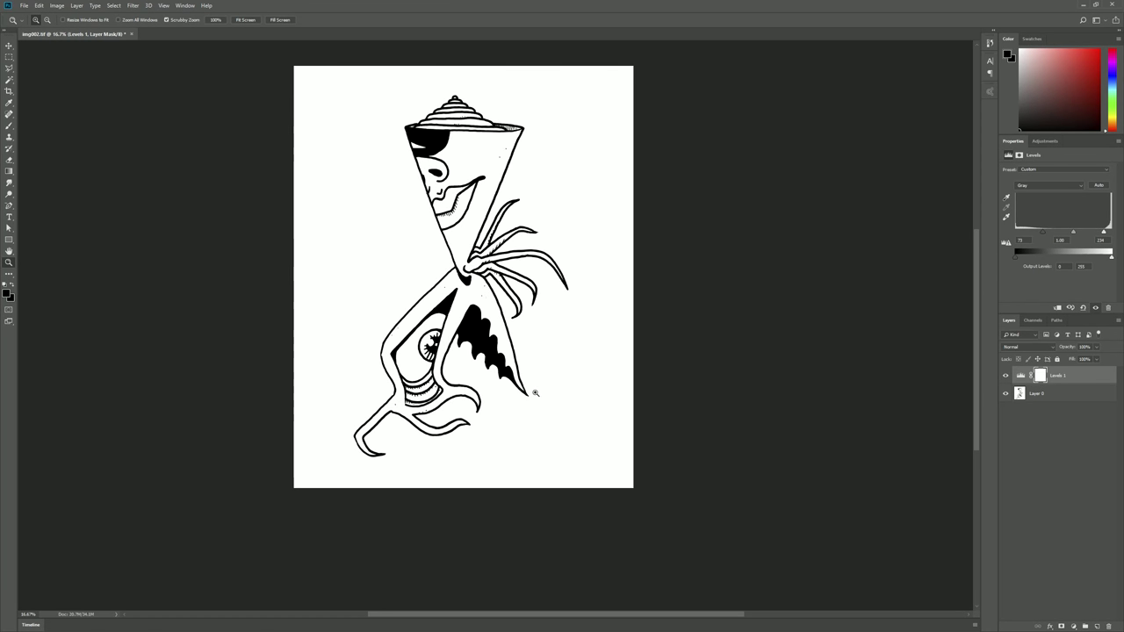
left_click_drag(538, 403, 535, 408)
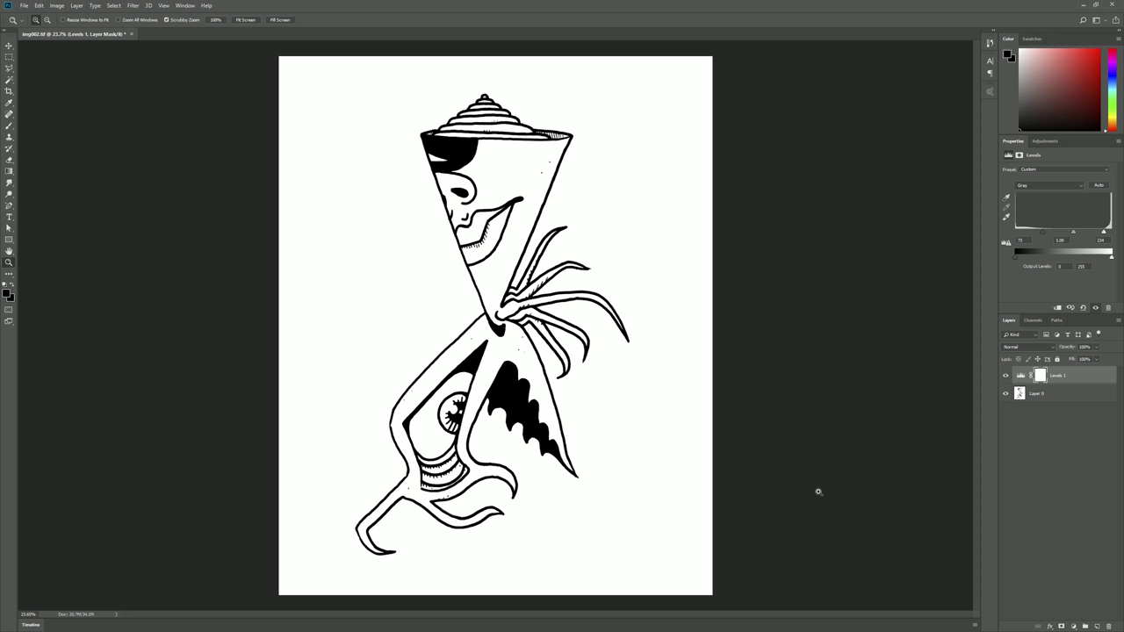
- Try a Threshold adjustment on Layer 0 with the Levels 1 adjustment layer hidden
left_click(1005, 377)
left_click(1039, 395)
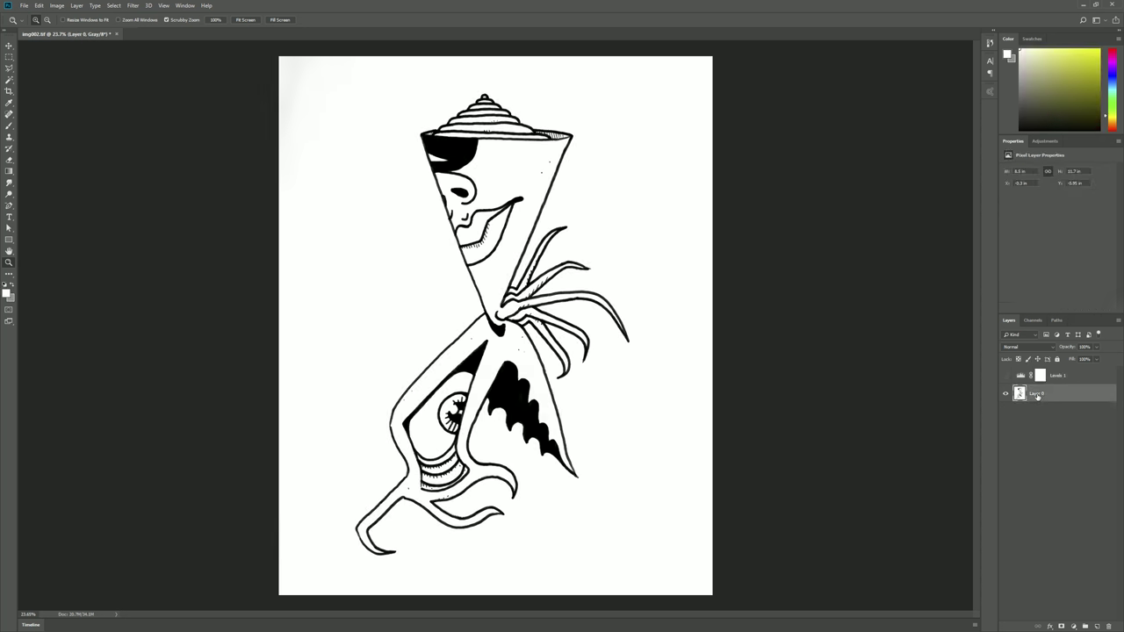
left_click(57, 6)
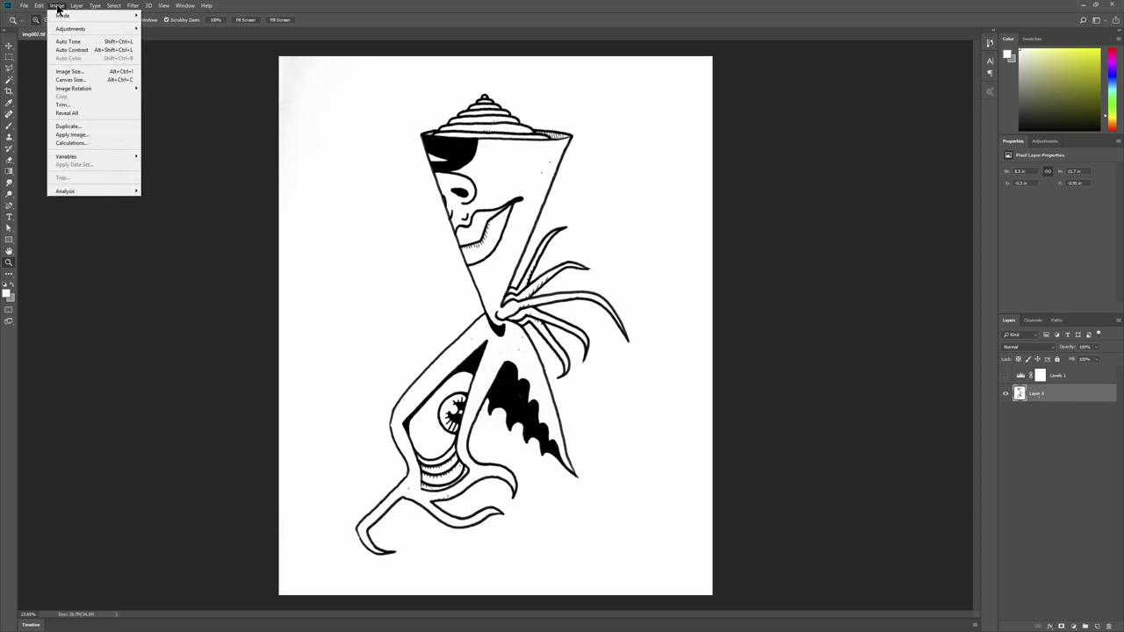
mouse_move(70, 32)
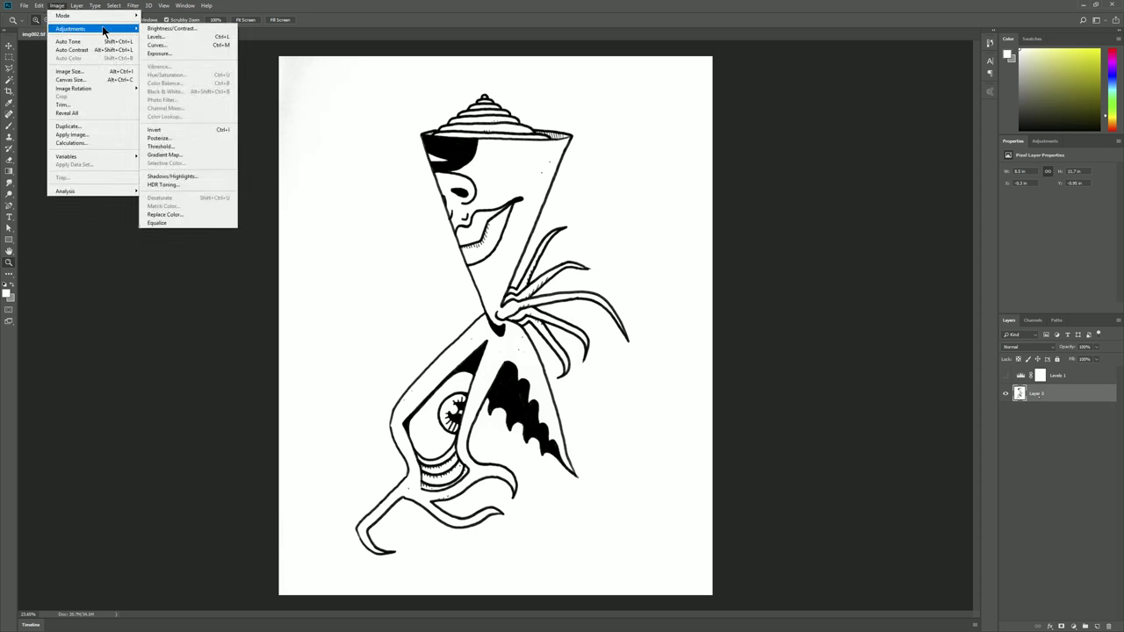
left_click(160, 146)
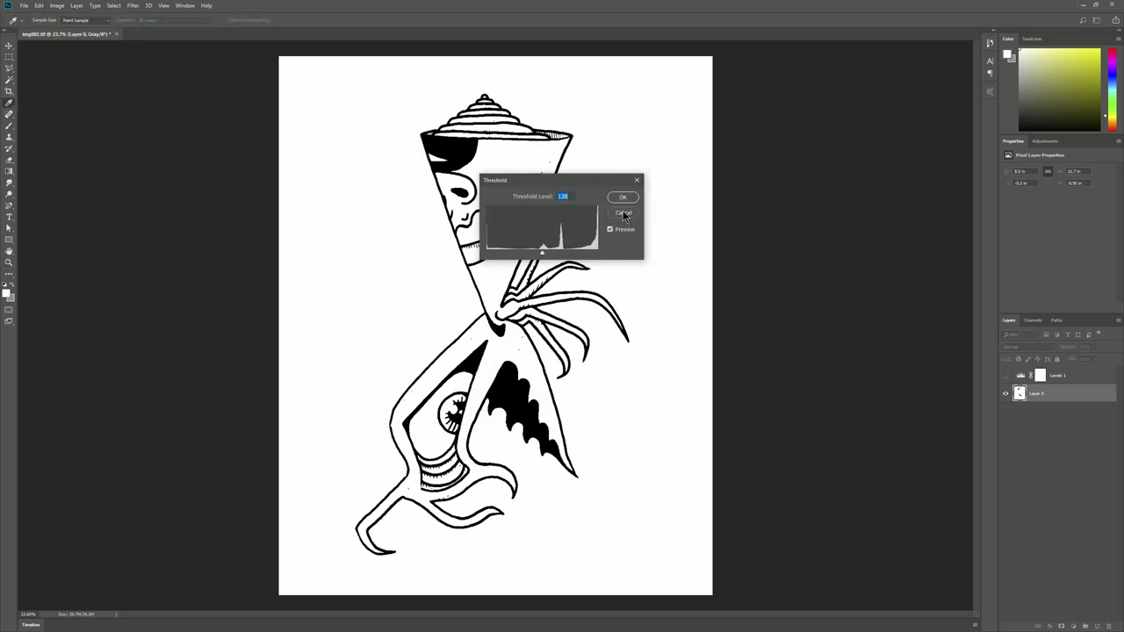
mouse_move(540, 256)
left_mouse_down()
mouse_move(518, 255)
mouse_move(551, 255)
mouse_move(499, 239)
mouse_move(547, 243)
mouse_move(537, 249)
left_mouse_up()
left_click(624, 198)
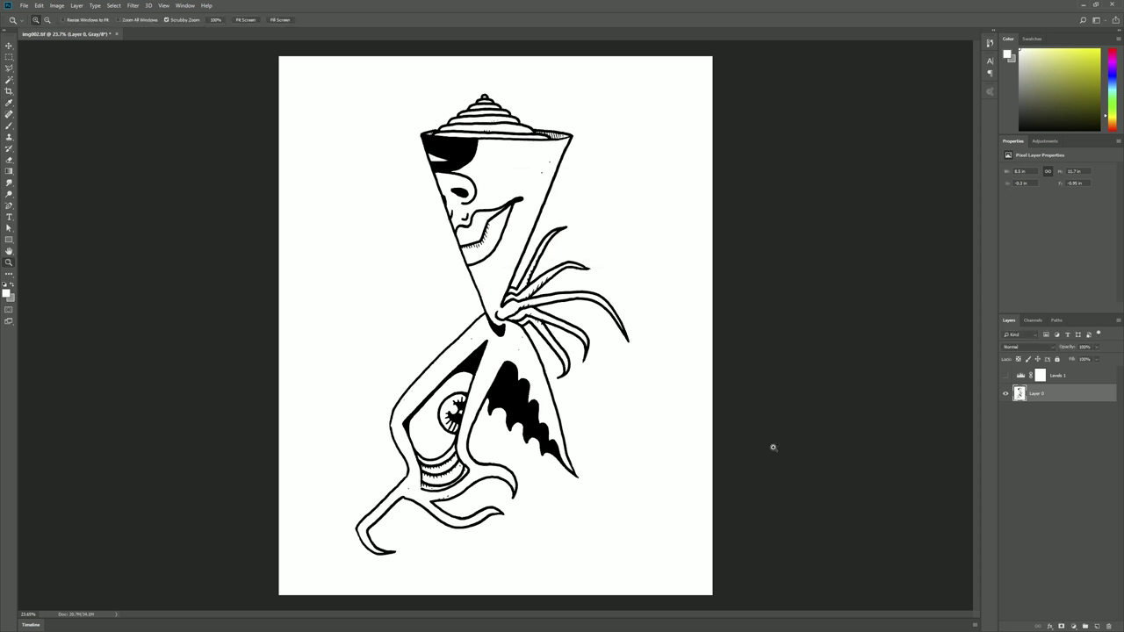
- Make the Levels 1 layer visible again and inspect the ink lines and stray marks around the hand at up to 200% zoom
left_click_drag(569, 386, 571, 387)
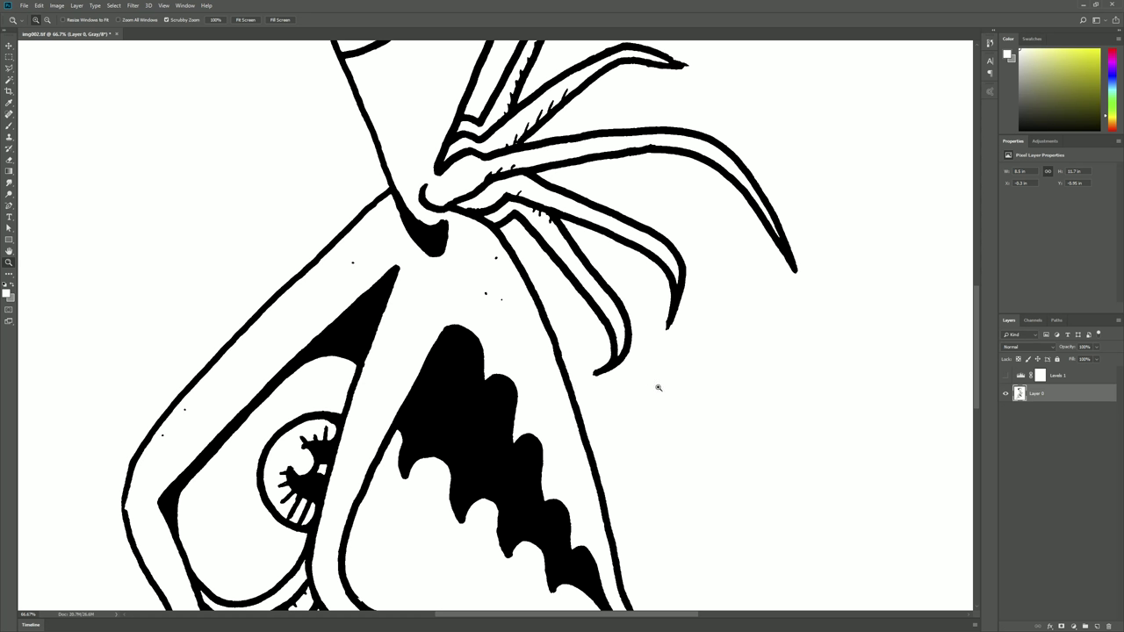
left_click(1009, 376)
left_click(1005, 377)
left_click(682, 451, "alt")
left_click(497, 182)
left_click(497, 183)
left_click(497, 182)
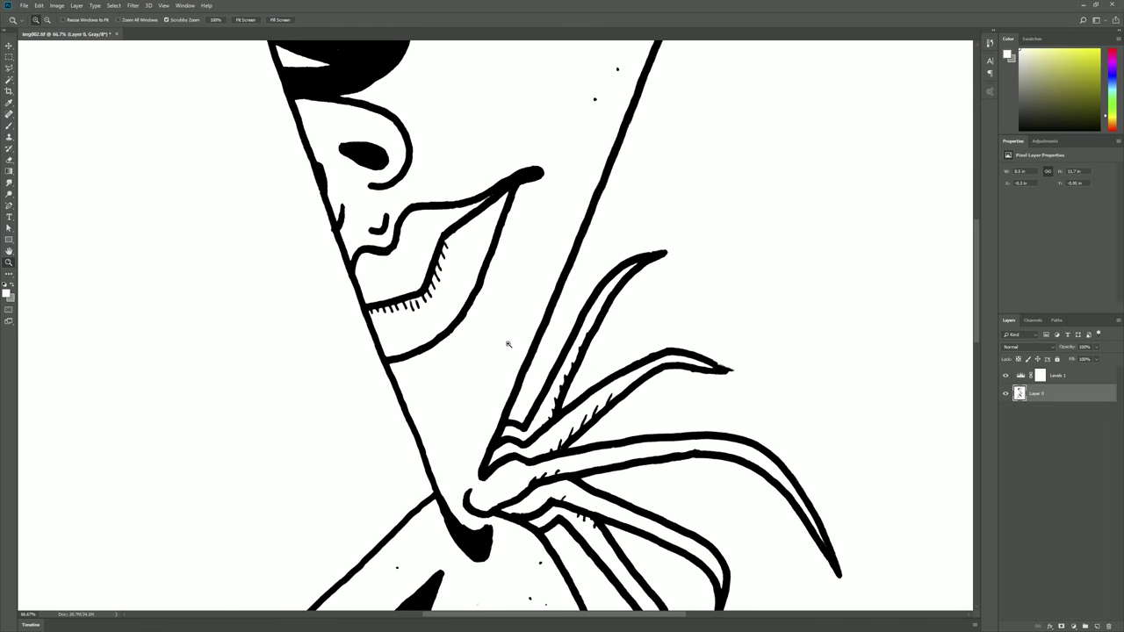
scroll(524, 301, "down", 5)
scroll(525, 302, "down", 4)
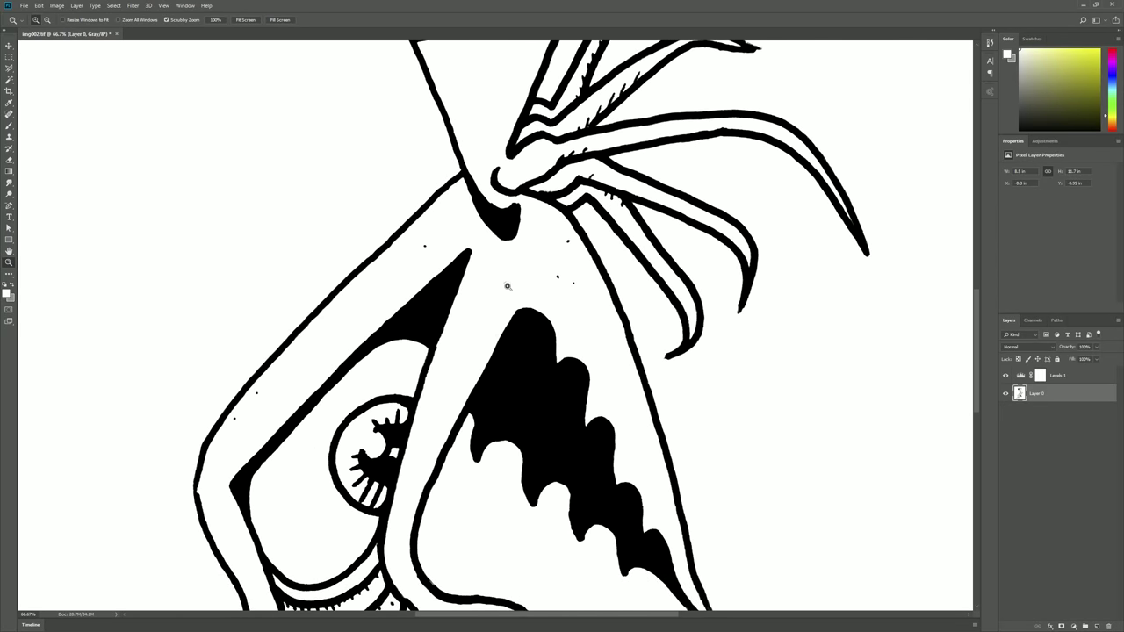
left_click(507, 292)
left_click(507, 292)
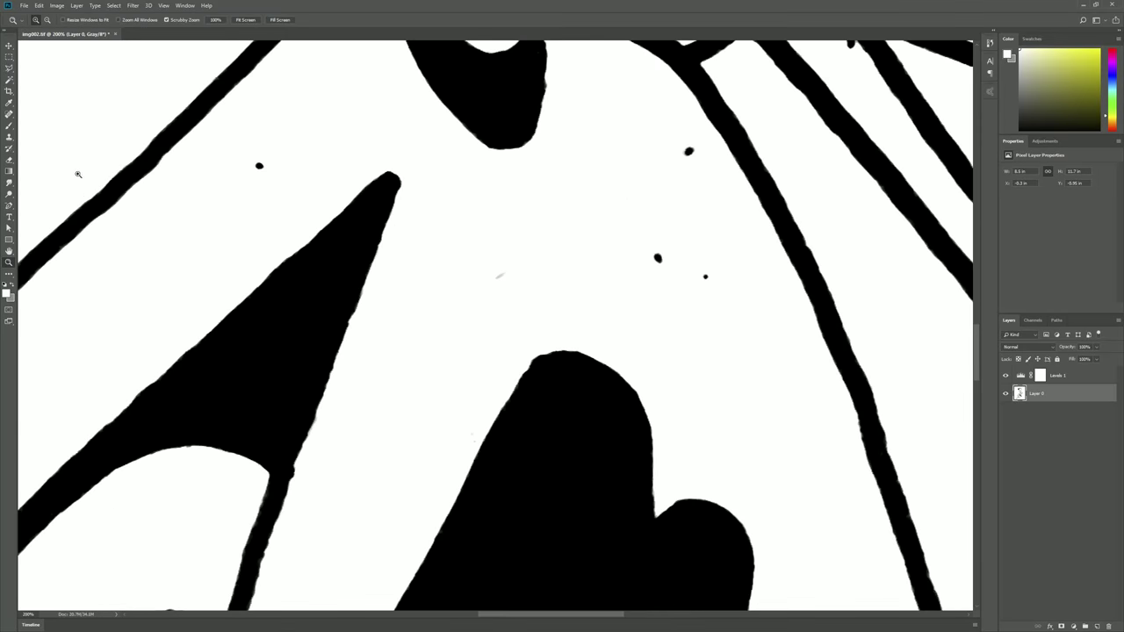
- Try painting out the faint smudge between the two black shapes with a small hard round white brush
left_click(9, 126)
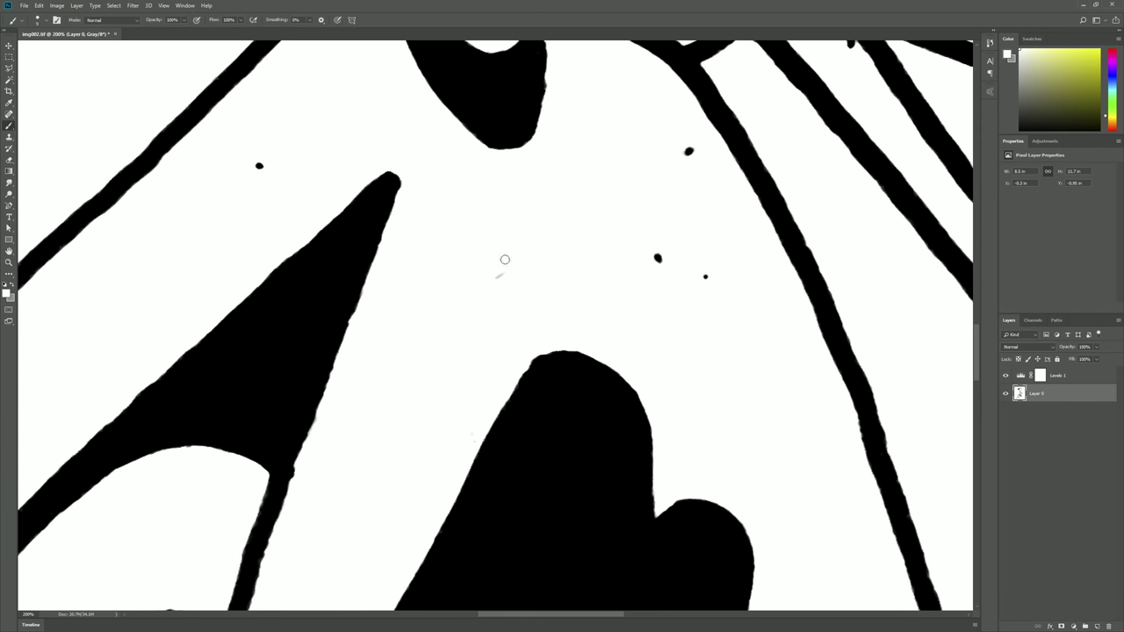
left_click(41, 20)
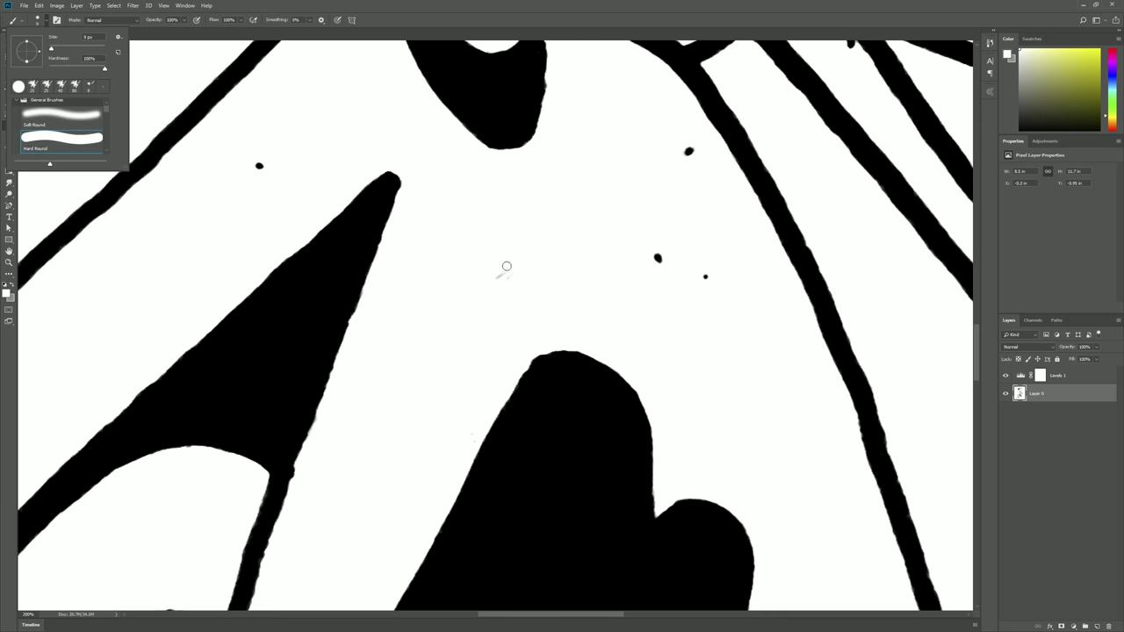
left_click(503, 267)
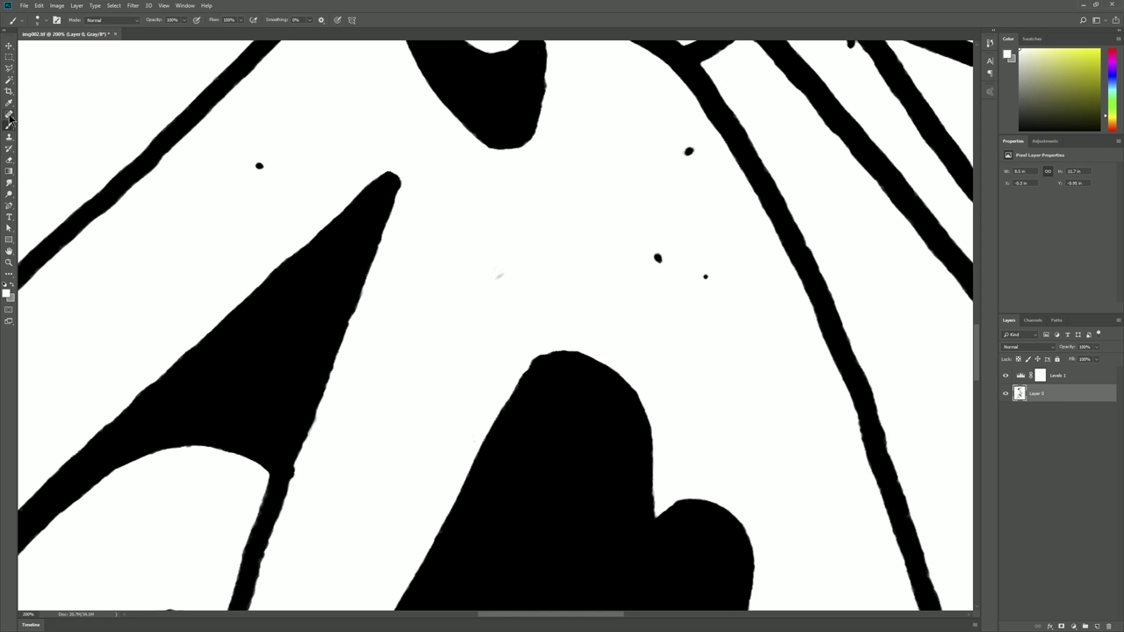
- Remove the faint smudge and the specks beside the large black shape on Layer 0 with the content-aware Spot Healing Brush
left_click(9, 115)
left_click(497, 274)
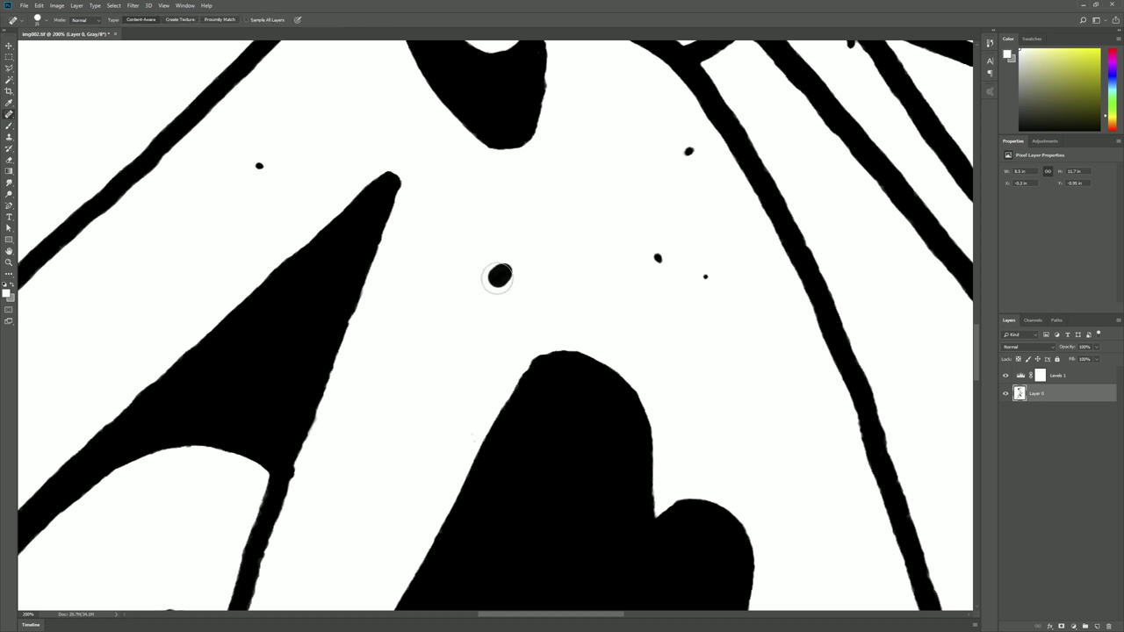
left_click_drag(474, 432, 464, 443)
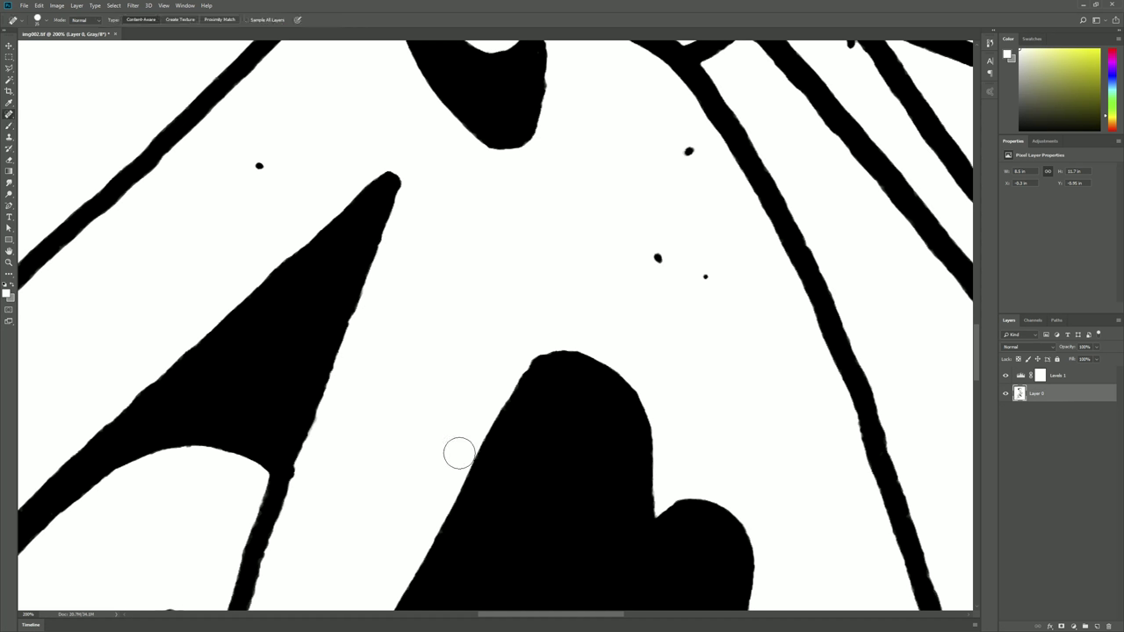
- Examine the eye, the striped neck and the lower tentacle lines at 200% for leftover specks and rough edges
scroll(448, 450, "down", 1)
scroll(449, 450, "left", 1)
scroll(448, 450, "down", 5)
scroll(449, 450, "left", 3)
scroll(495, 327, "down", 5)
scroll(495, 328, "left", 3)
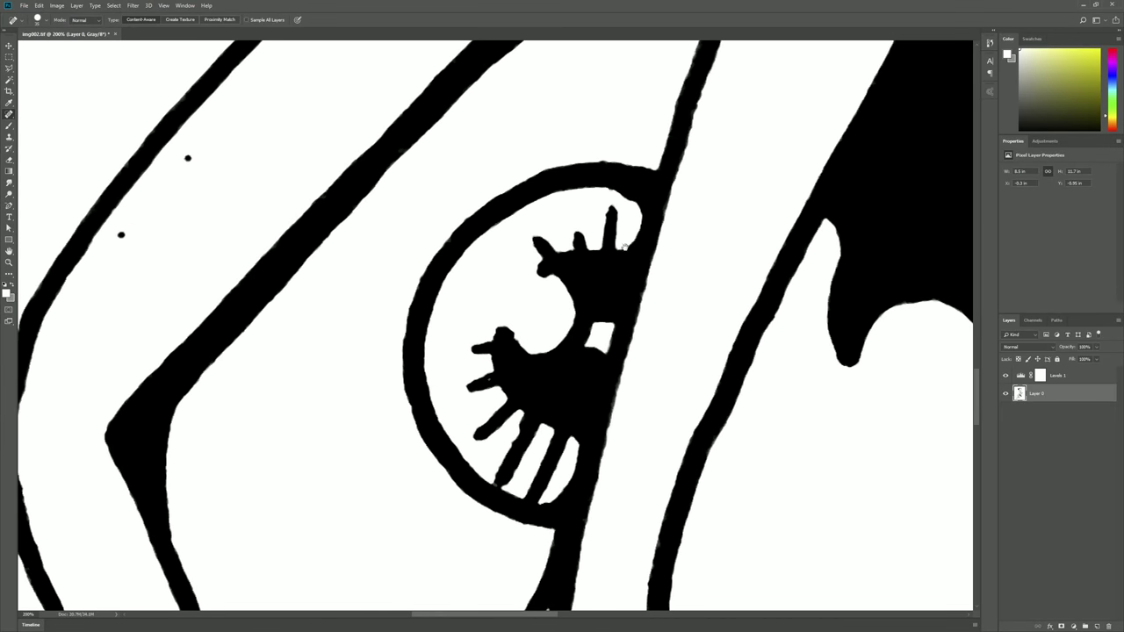
scroll(495, 327, "down", 10)
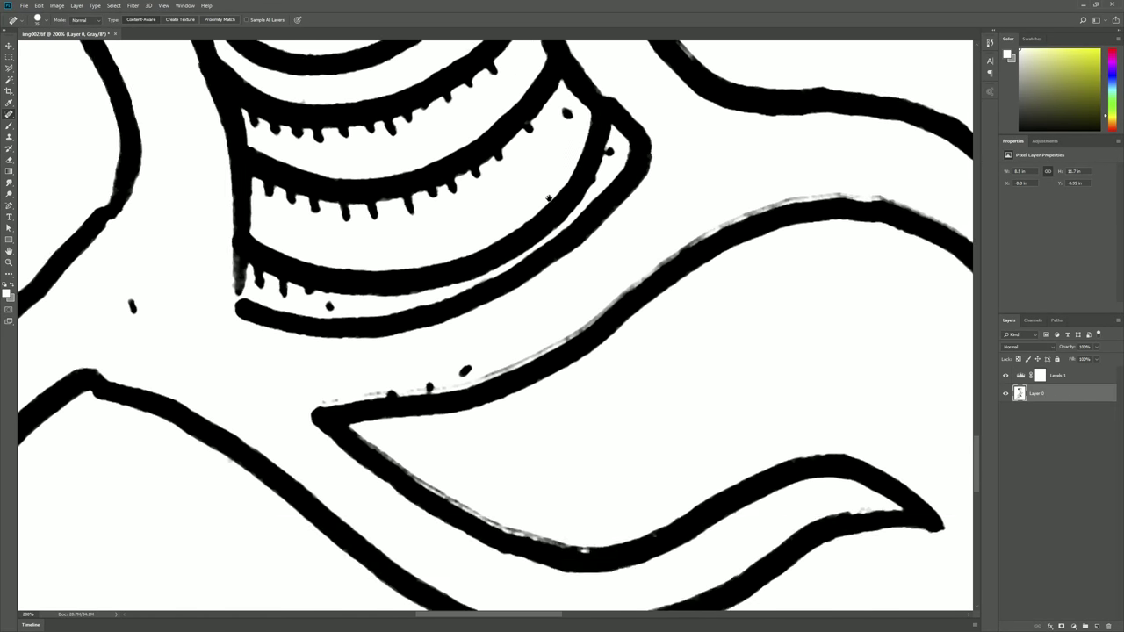
scroll(598, 466, "up", 1)
scroll(606, 443, "right", 5)
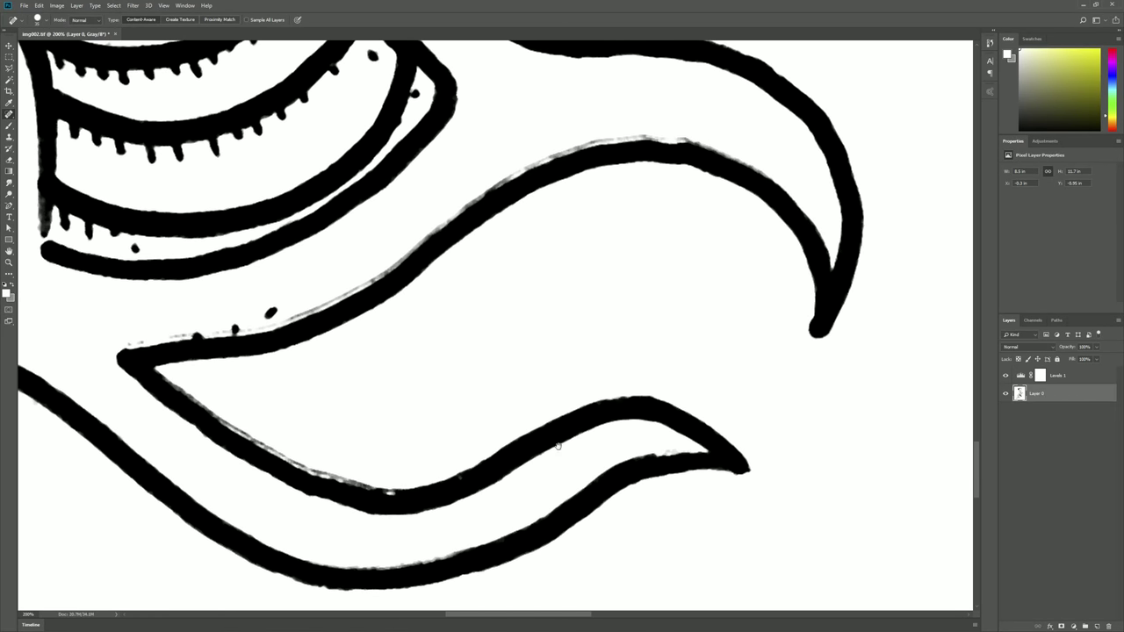
scroll(559, 447, "left", 2)
scroll(561, 465, "left", 2)
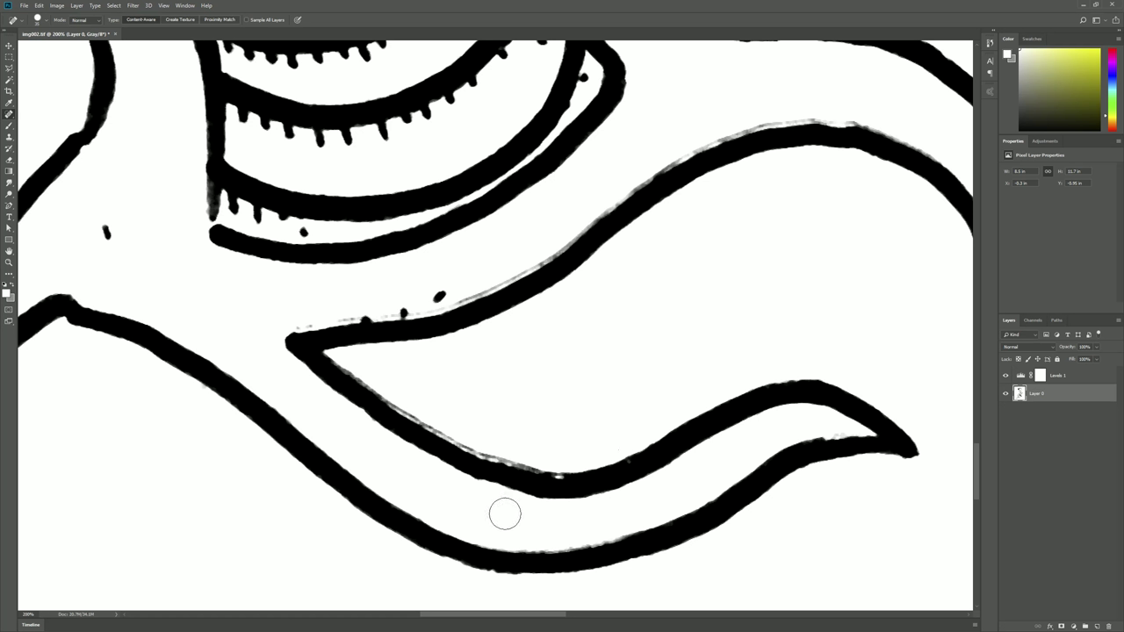
left_click(9, 262)
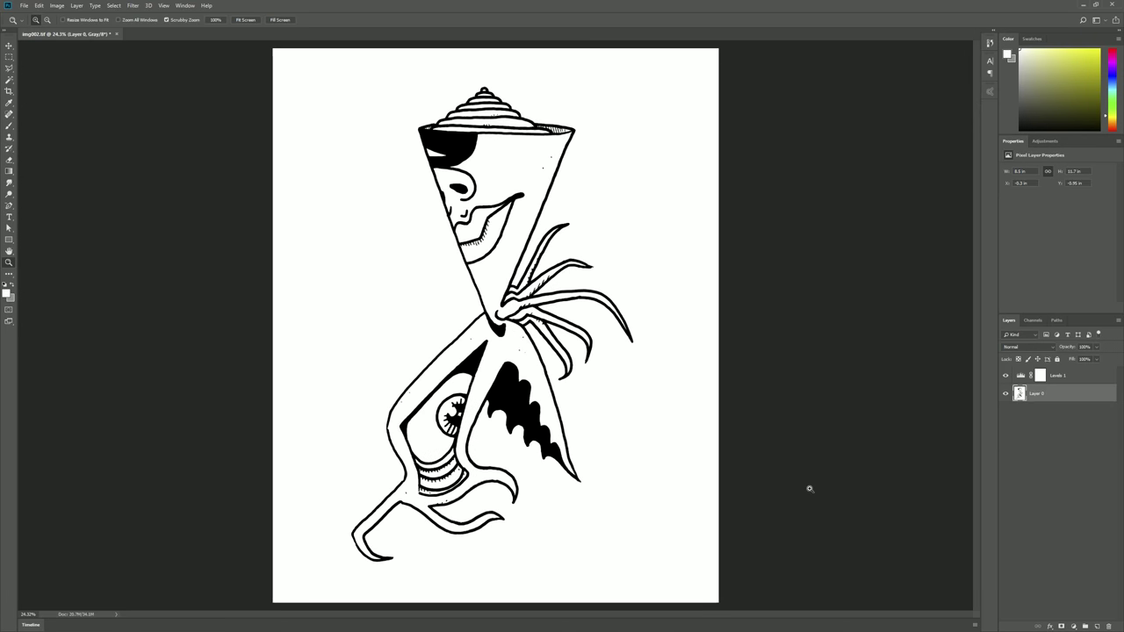
- Save the cleaned-up drawing as a layered Photoshop file named scanned-corrected in the same folder as the scans
left_click(25, 5)
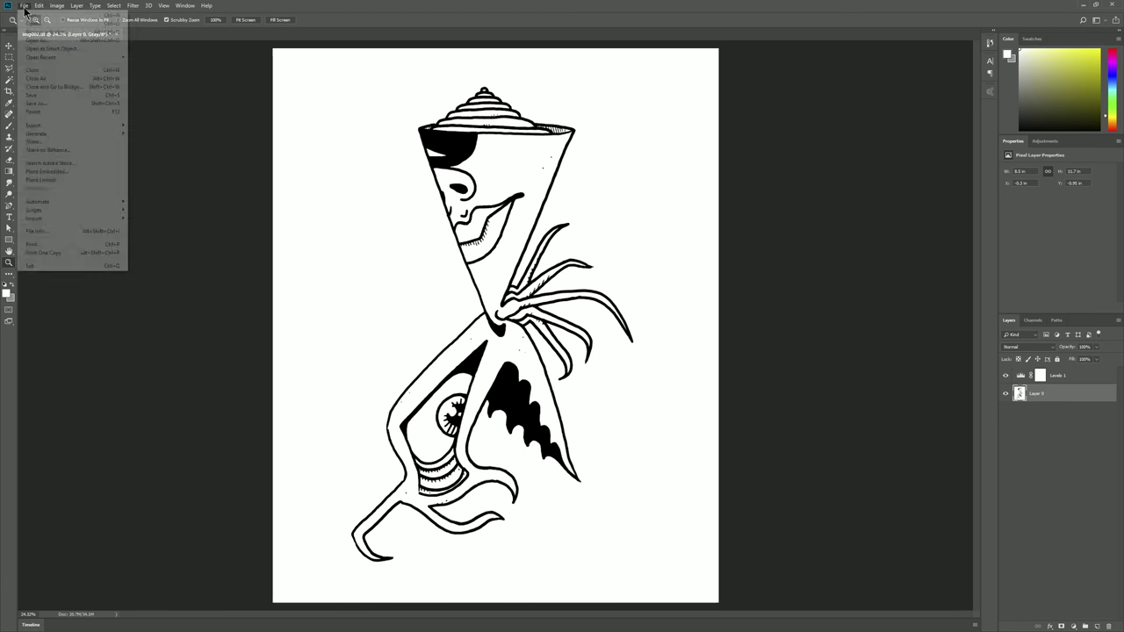
left_click(42, 104)
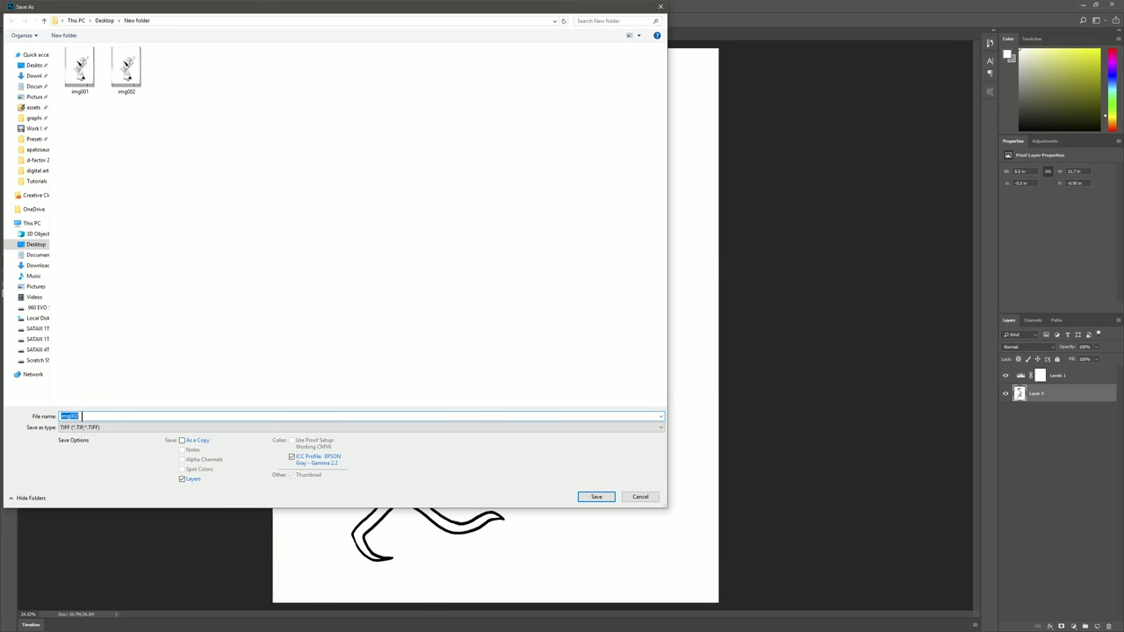
type("scanned-corrected")
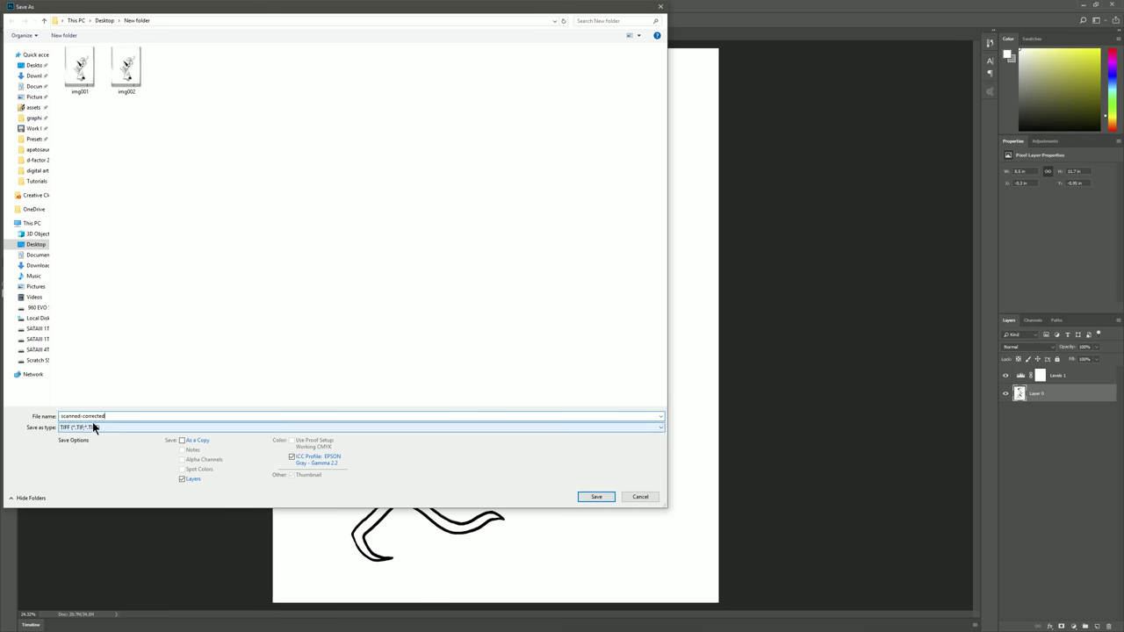
left_click(94, 427)
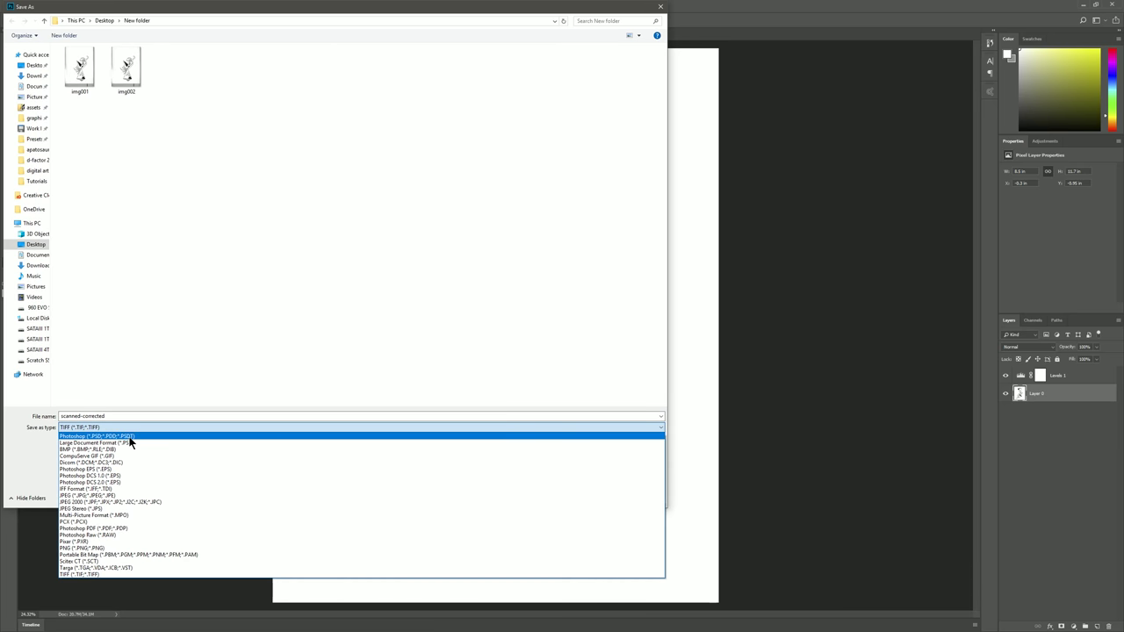
left_click(128, 437)
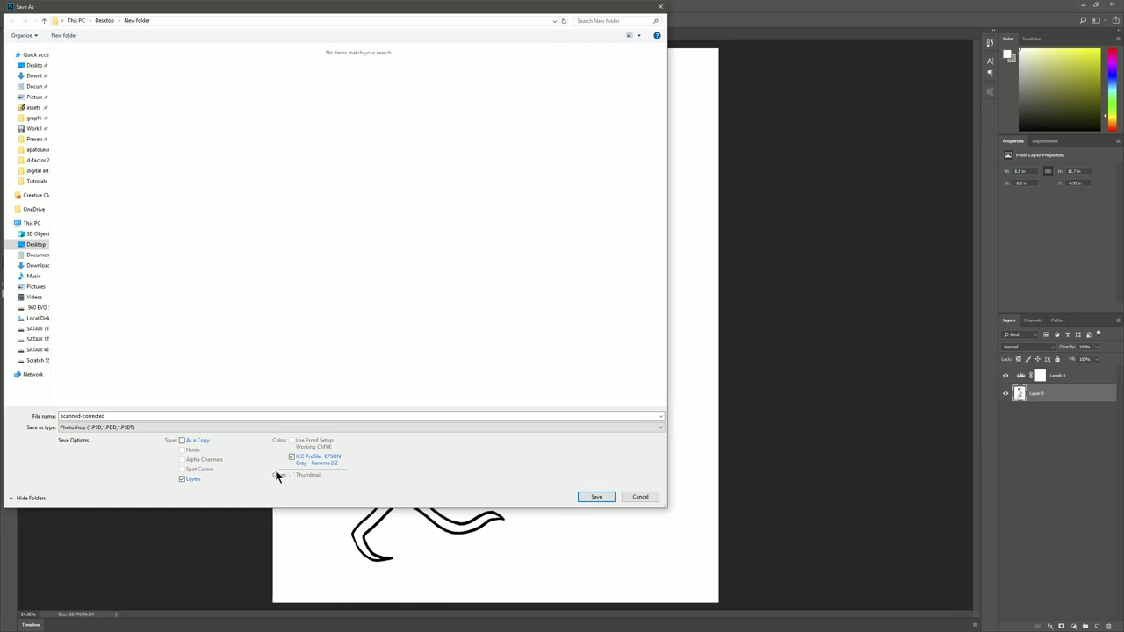
left_click(590, 497)
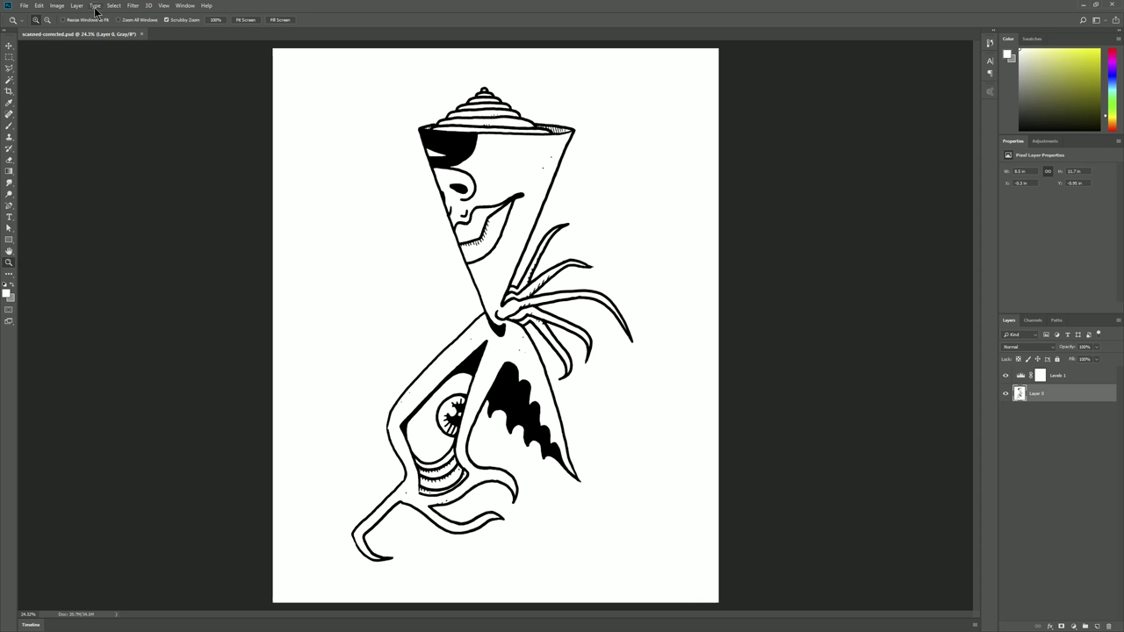
- Convert the document from grayscale to RGB Color mode without merging the layers
left_click(60, 7)
mouse_move(73, 16)
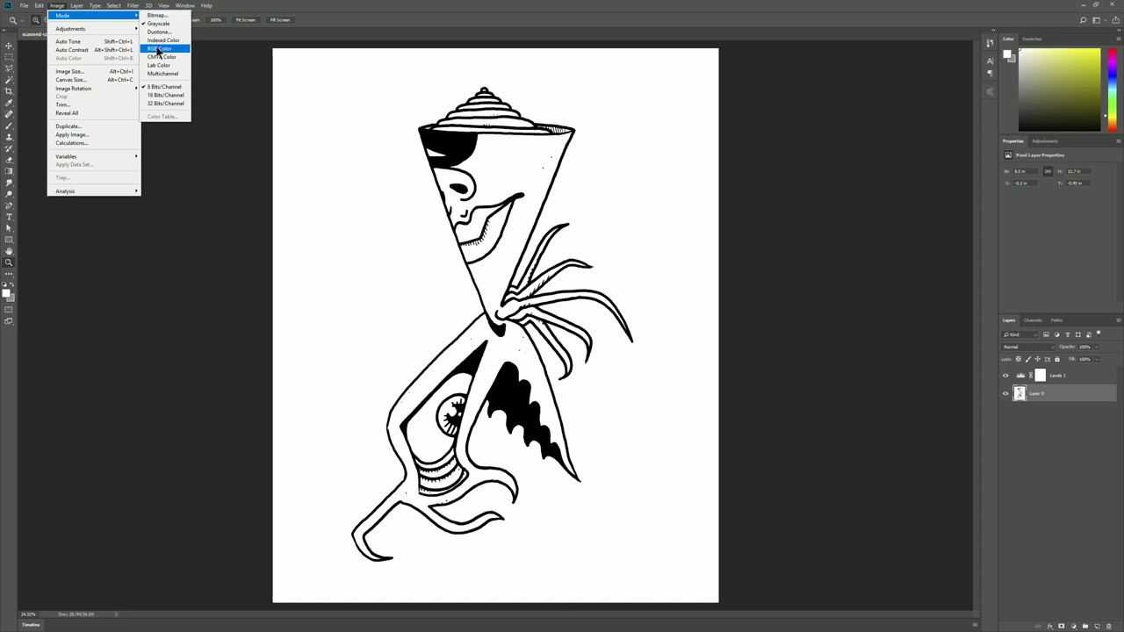
left_click(159, 48)
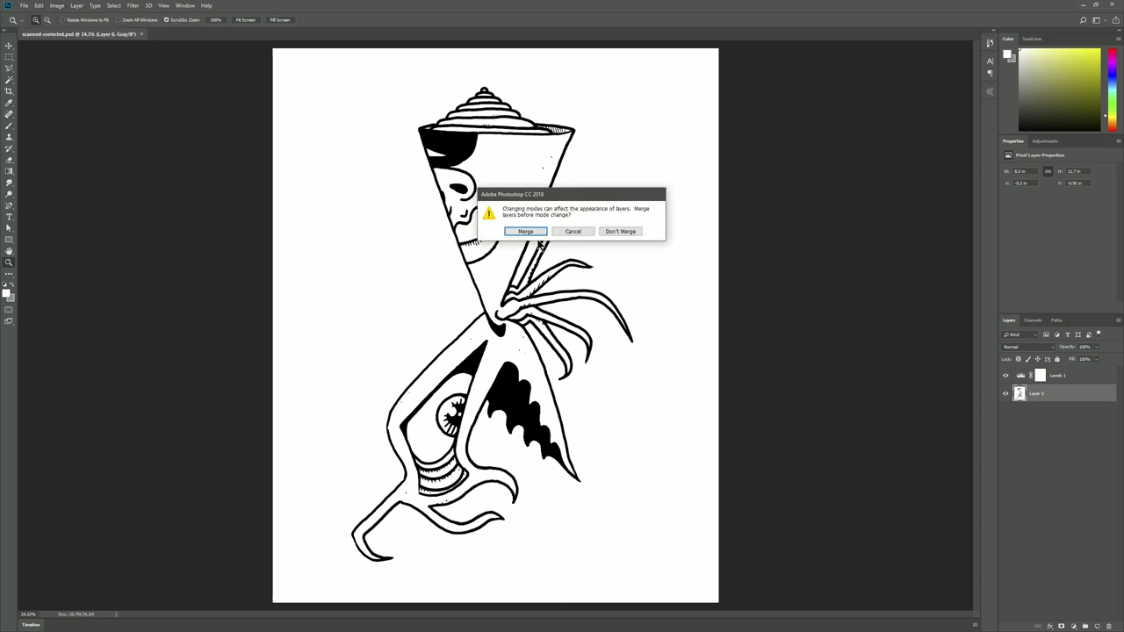
left_click(620, 231)
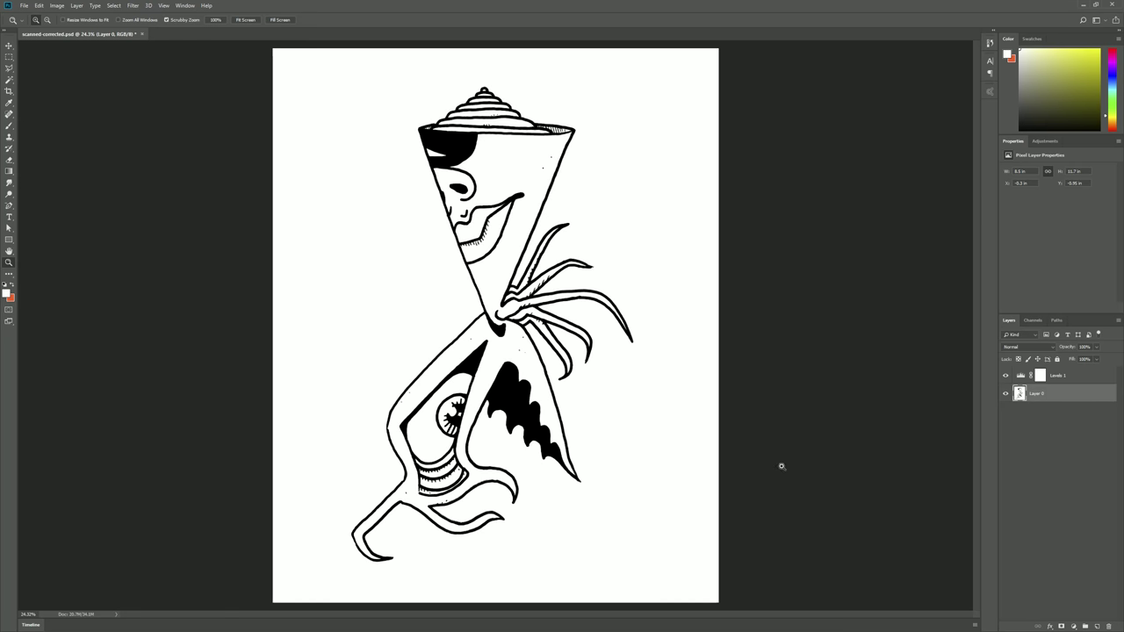
- Delete the Levels 1 adjustment layer and rename Layer 0 to ink
left_click(1064, 378)
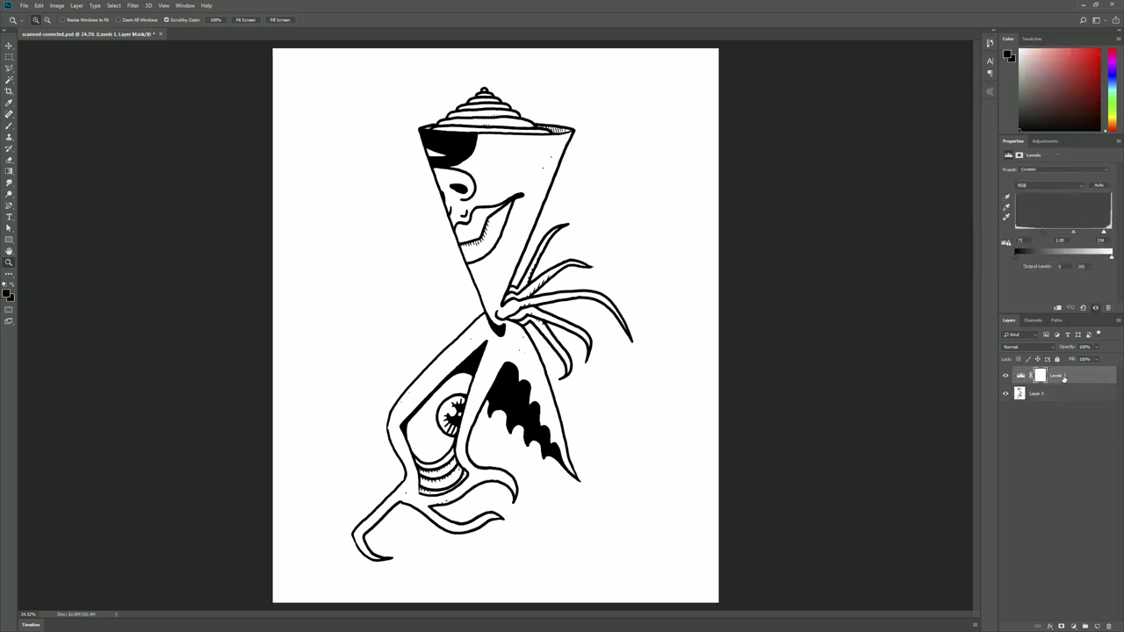
key("Delete")
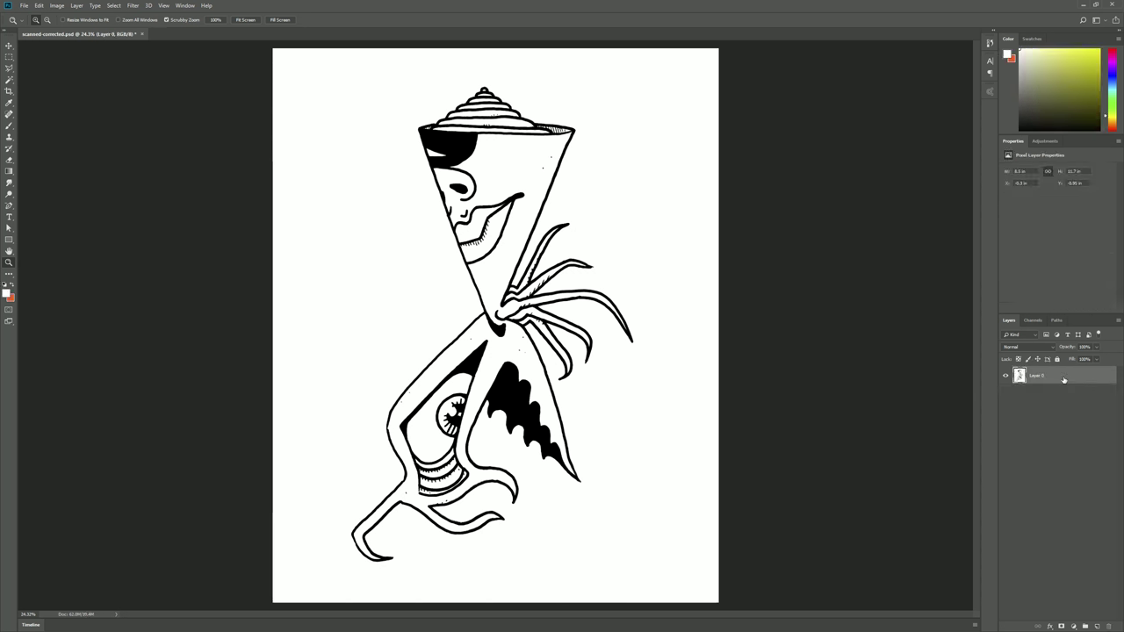
double_click(1037, 376)
type("ink")
key("Return")
- Add a new layer named yellow above the ink layer, set it to Multiply blending, and choose bright yellow as the foreground colour
left_click(1098, 626)
left_click(1029, 348)
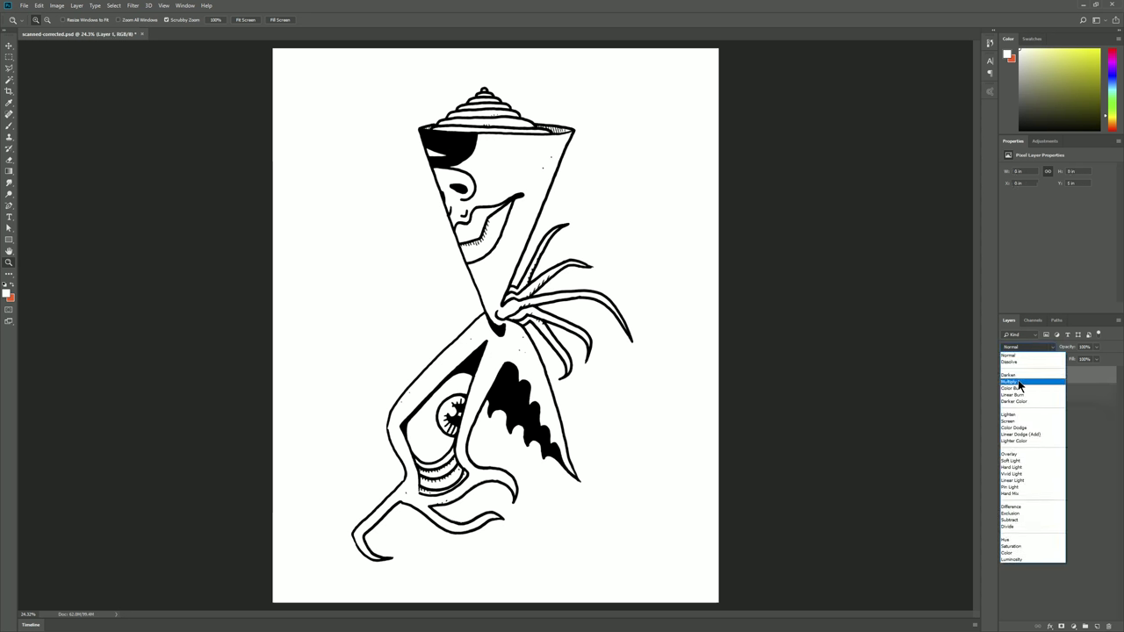
left_click(1019, 383)
double_click(1036, 376)
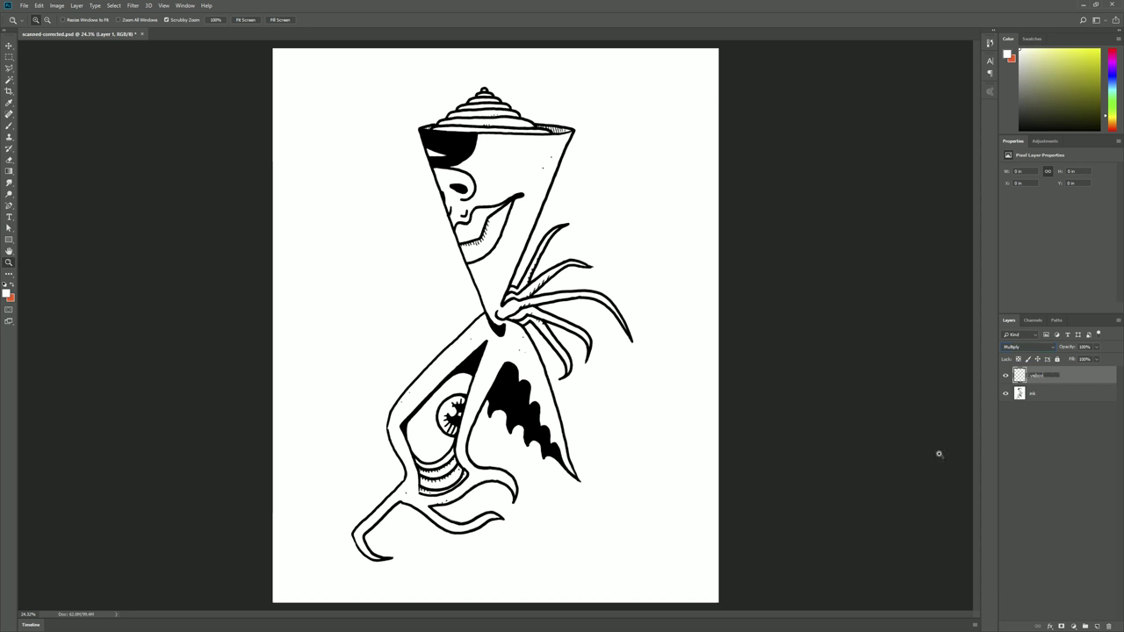
type("yellow")
key("Return")
left_click(1101, 50)
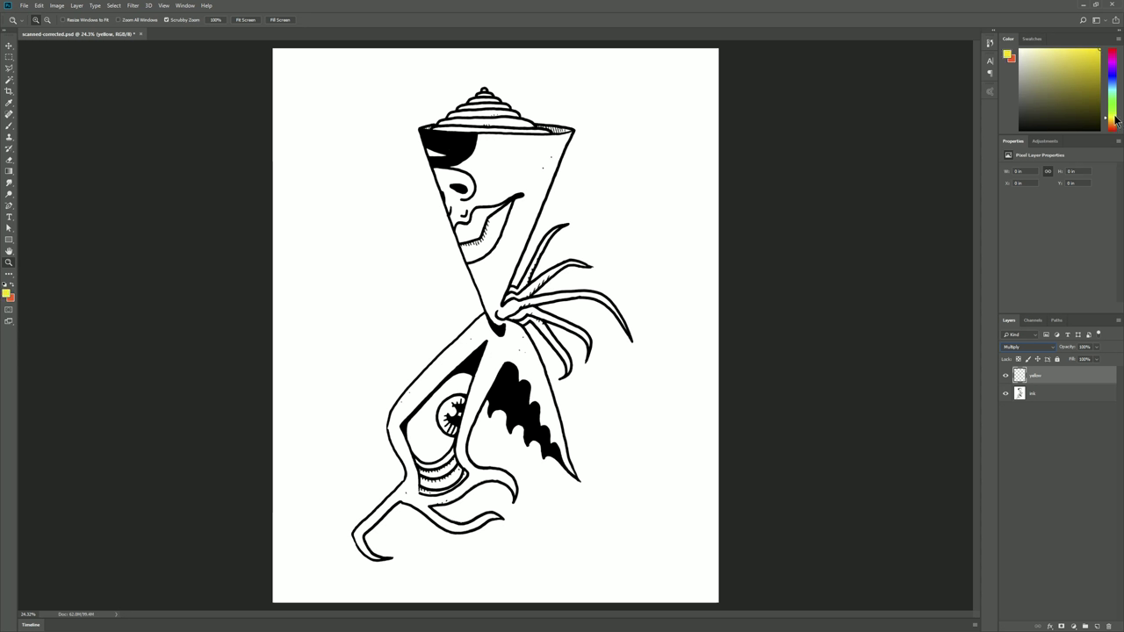